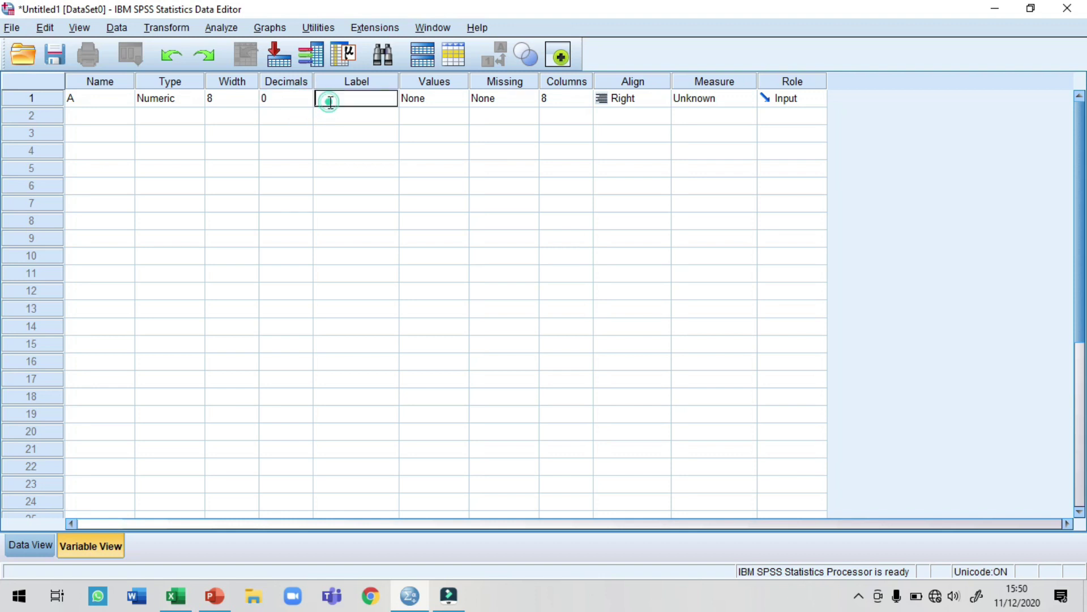
# Label variable A "Model Pembelajaran" and add the value label 1 = "Jigsaw" to it.
pyautogui.write('Model Pembelajaran')
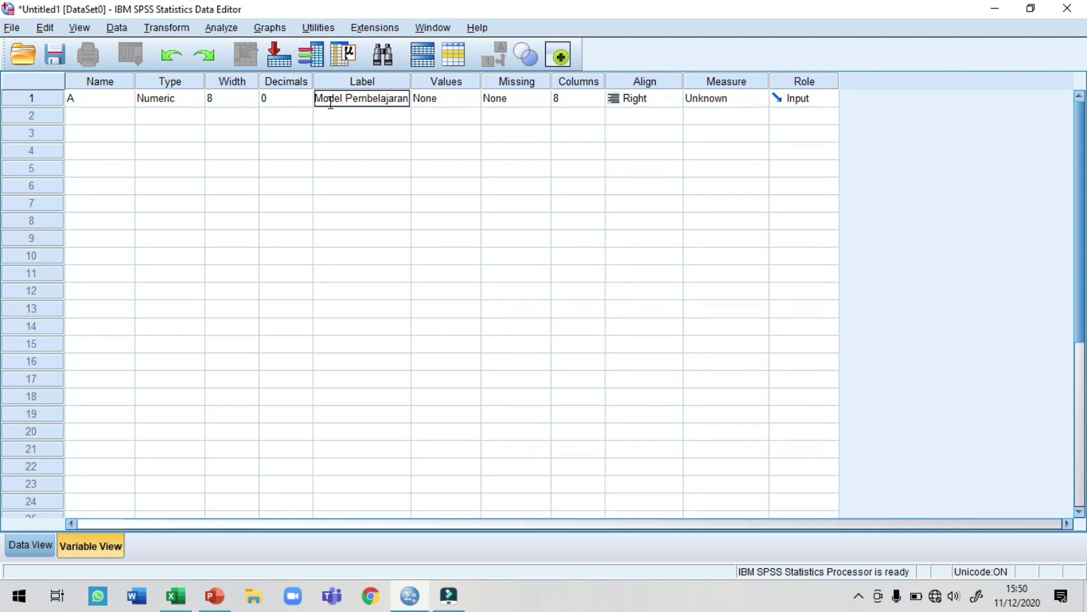
pyautogui.click(333, 109)
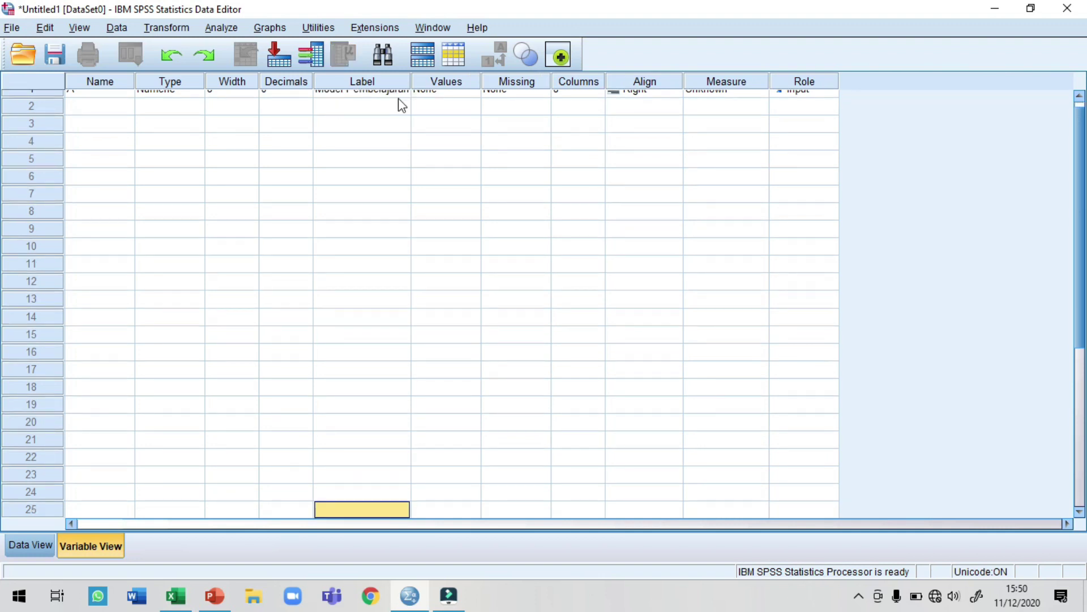
pyautogui.click(445, 104)
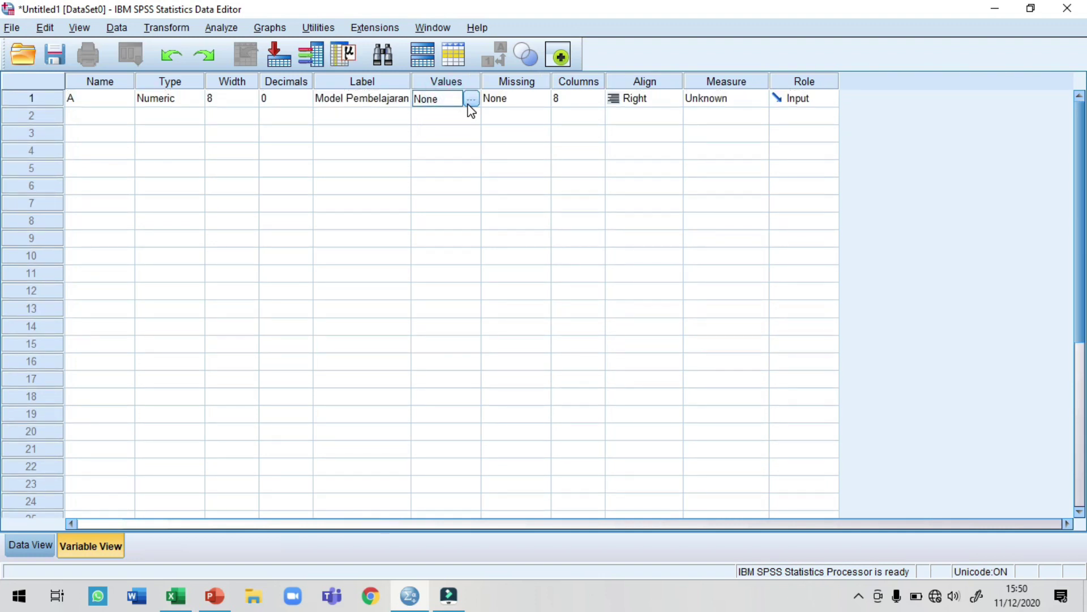
pyautogui.click(470, 100)
pyautogui.write('1')
pyautogui.click(444, 252)
pyautogui.write('Jigsaw')
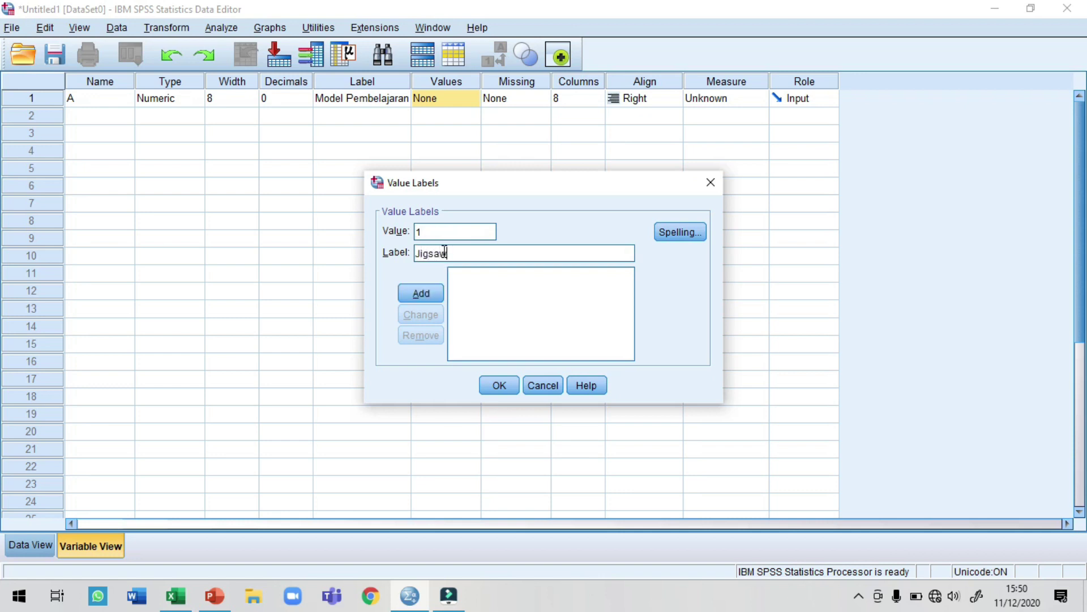
pyautogui.click(421, 293)
# Add the value label 2 = "NHT" for variable A and accept its value labels.
pyautogui.write('2')
pyautogui.click(439, 251)
pyautogui.write('NHT')
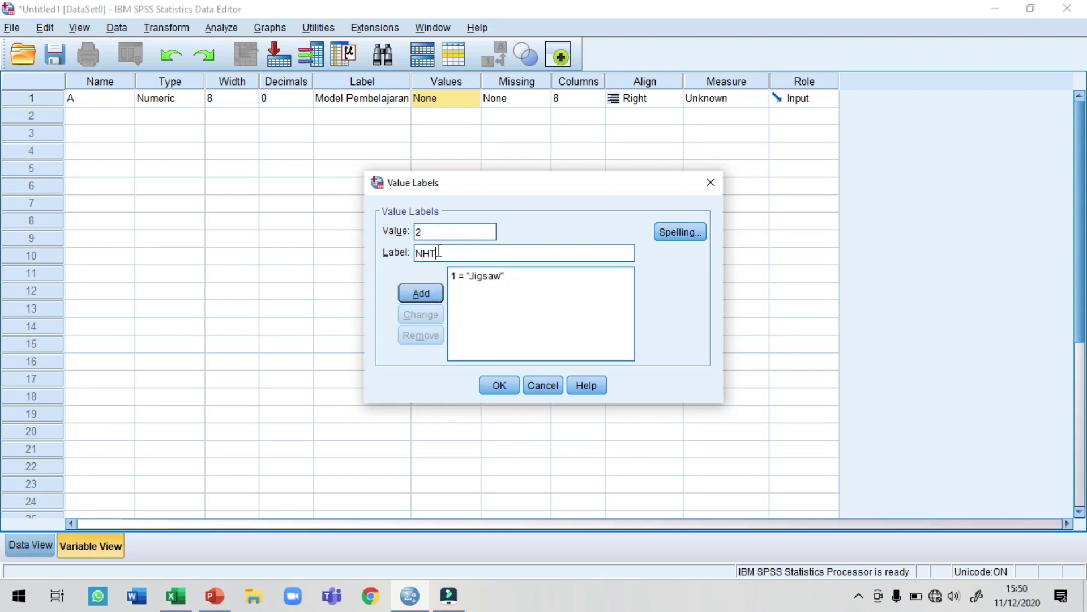
pyautogui.click(420, 292)
pyautogui.click(497, 384)
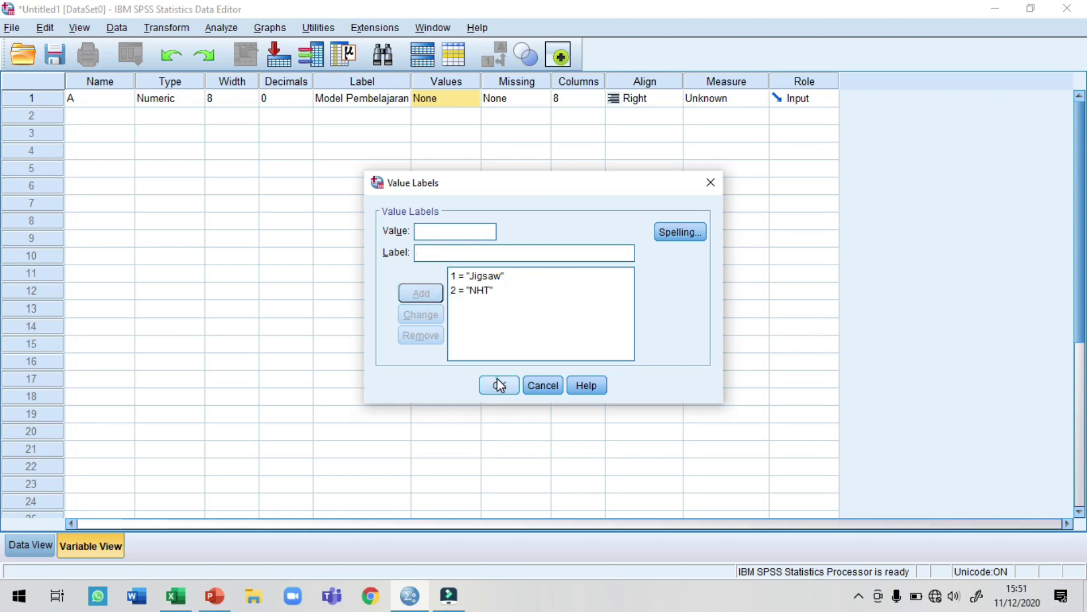
# Create a second variable named B and set its decimals to 0.
pyautogui.click(83, 116)
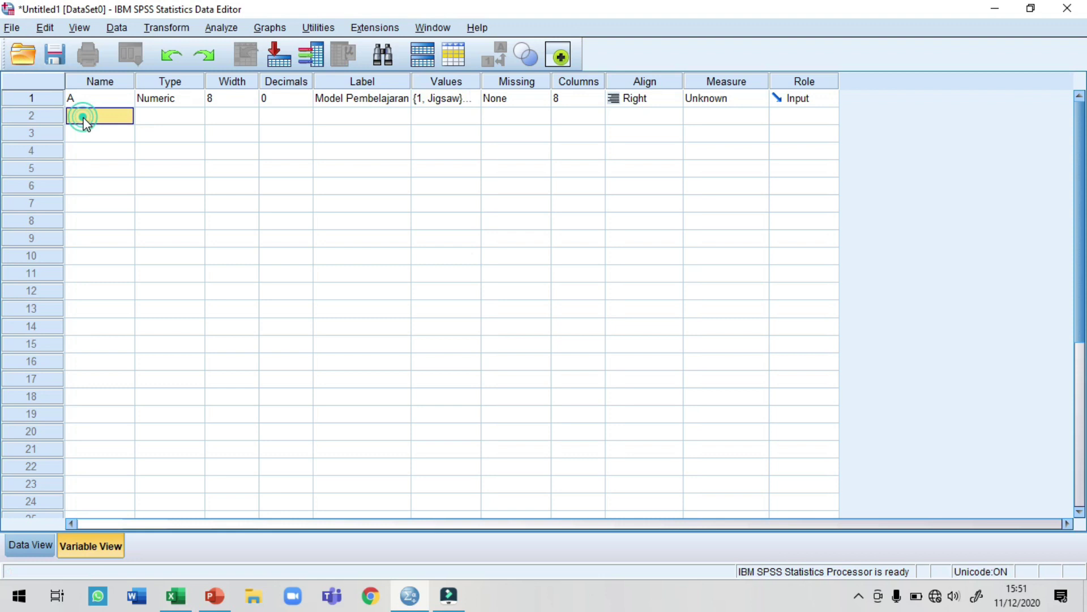
pyautogui.write('B')
pyautogui.press('Tab')
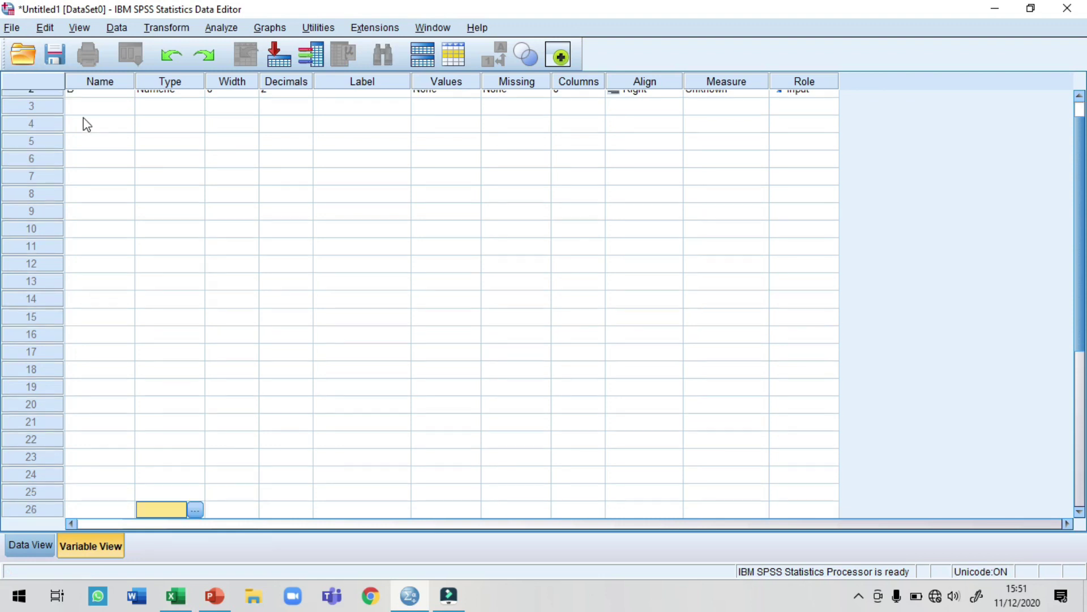
pyautogui.click(287, 115)
pyautogui.click(305, 121)
pyautogui.click(305, 121)
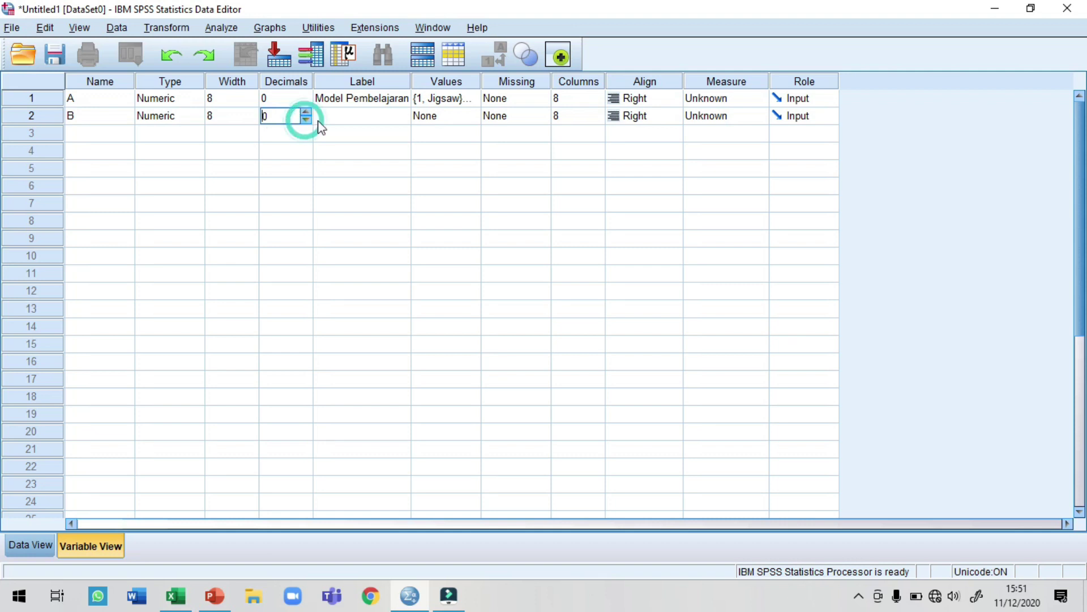
# Give variable B the label "Kemandirian Belajar".
pyautogui.click(348, 119)
pyautogui.click(349, 119)
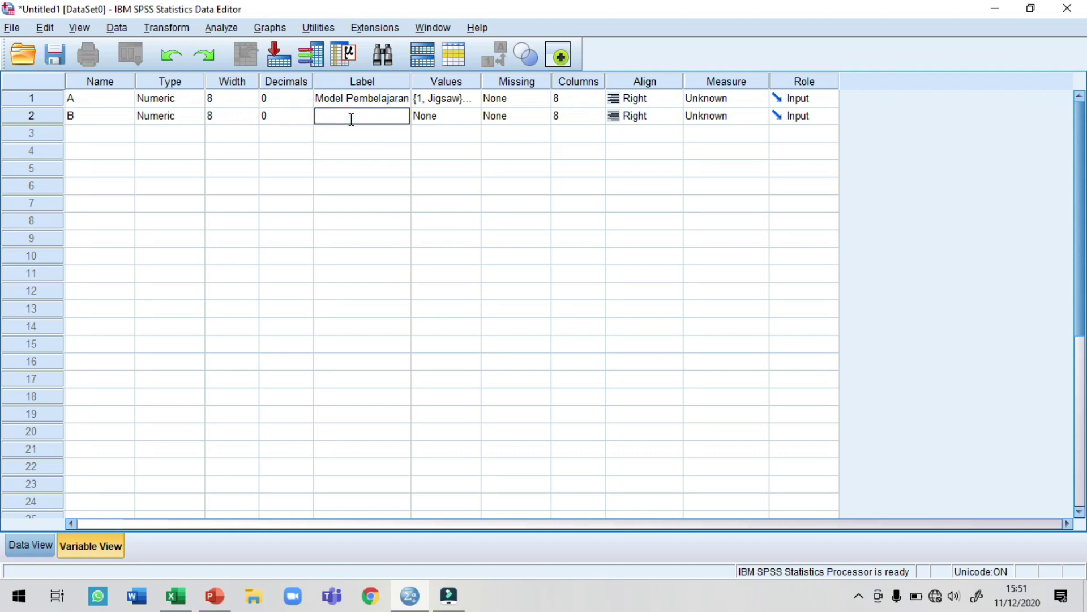
pyautogui.write('Kemandirian Belajar')
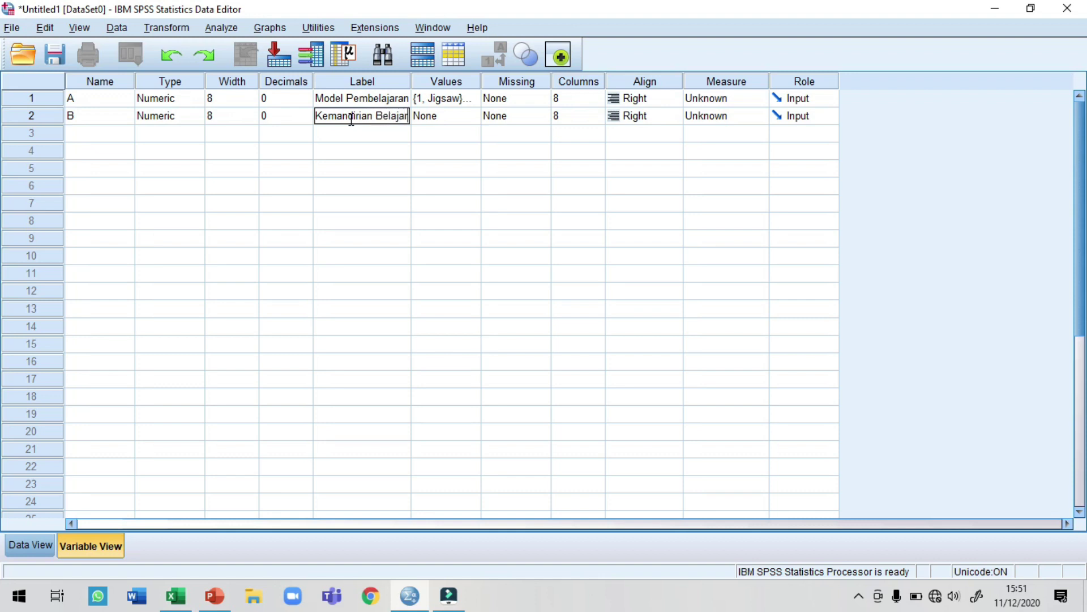
# Add the value label 1 = "Tinggi" to variable B.
pyautogui.click(447, 116)
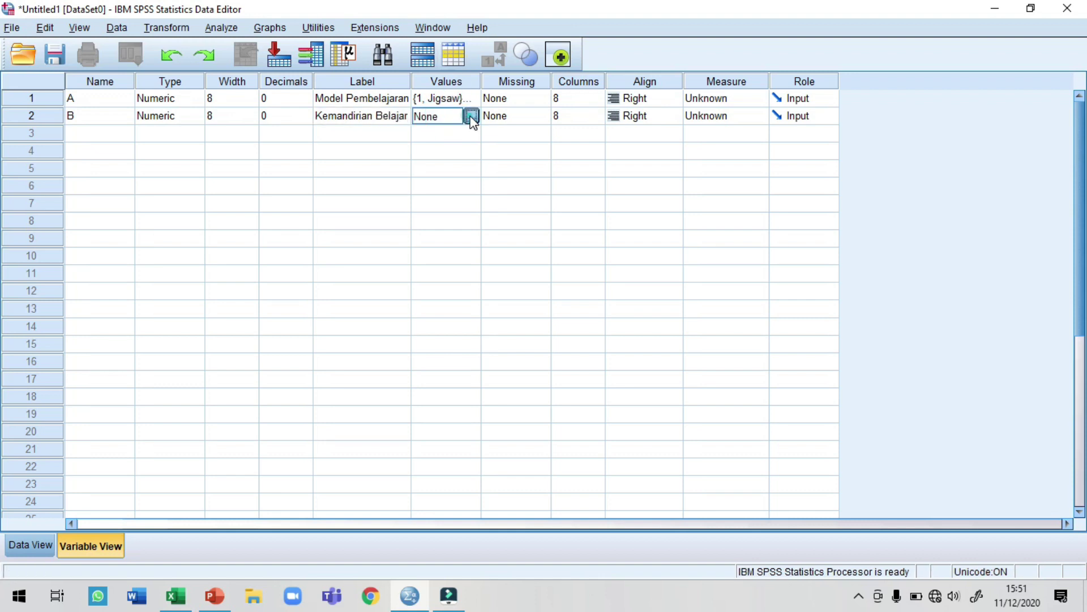
pyautogui.click(472, 115)
pyautogui.write('1')
pyautogui.click(437, 250)
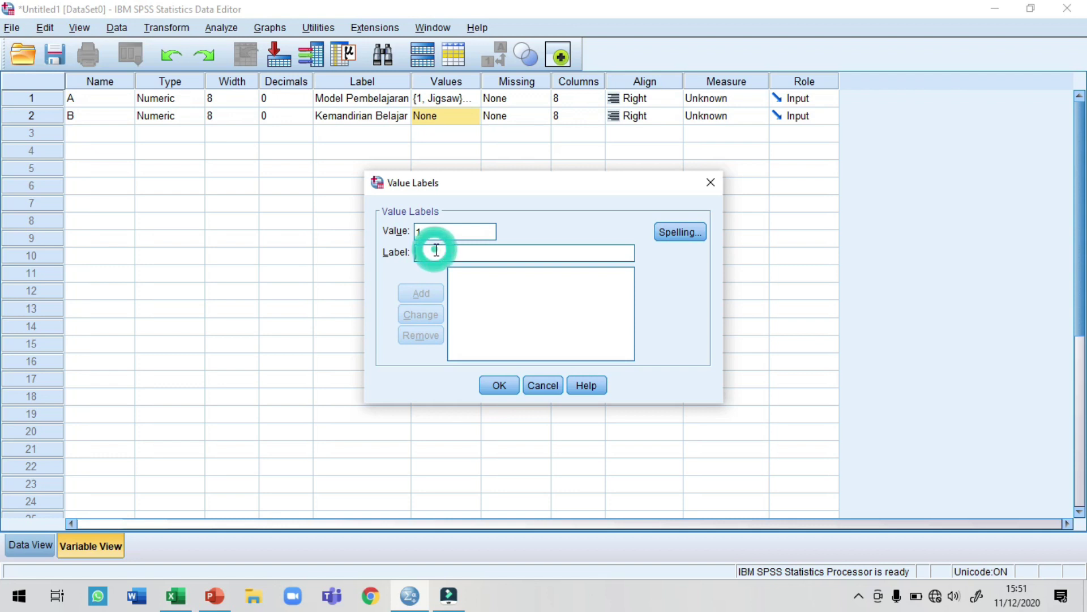
pyautogui.write('Ting')
pyautogui.press('BackSpace')
pyautogui.press('BackSpace')
pyautogui.write('ingg')
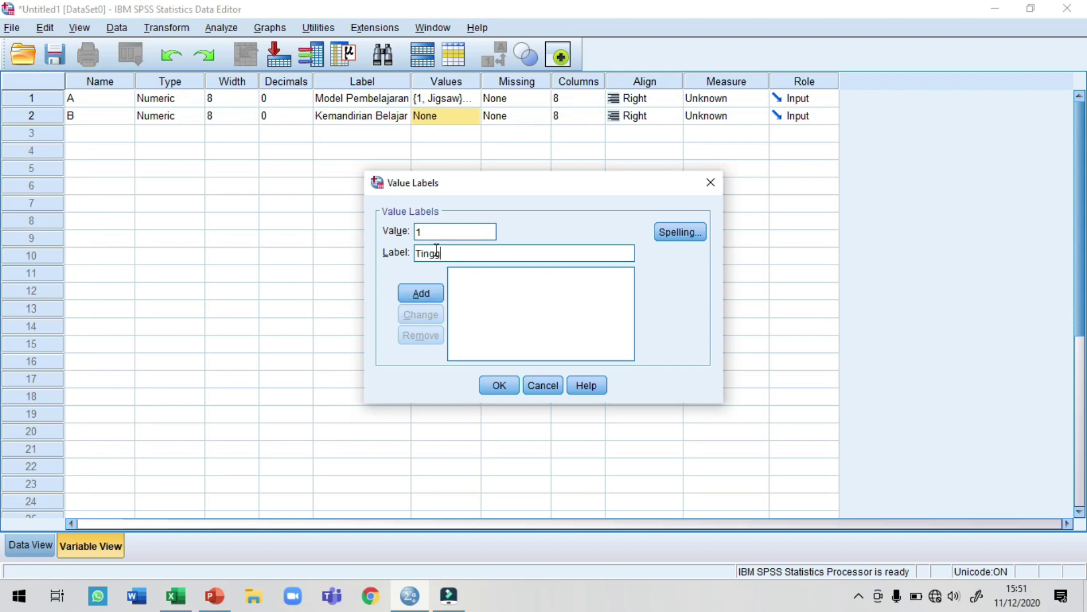
pyautogui.write('i')
pyautogui.click(427, 298)
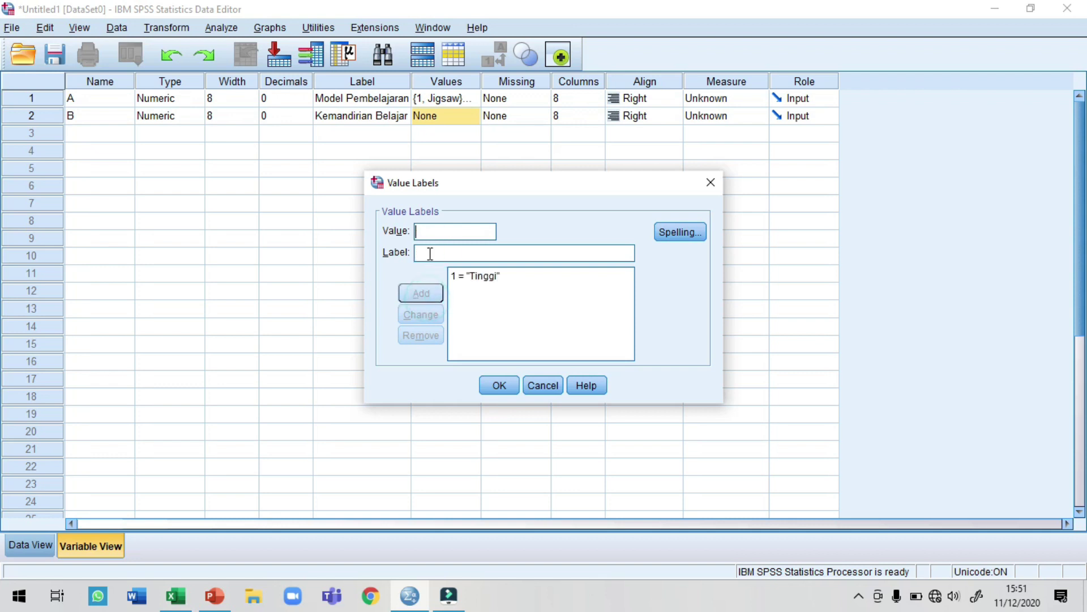
# Add the value label 2 = "Rendah" for variable B and accept its value labels.
pyautogui.write('2')
pyautogui.click(430, 255)
pyautogui.write('Rendah')
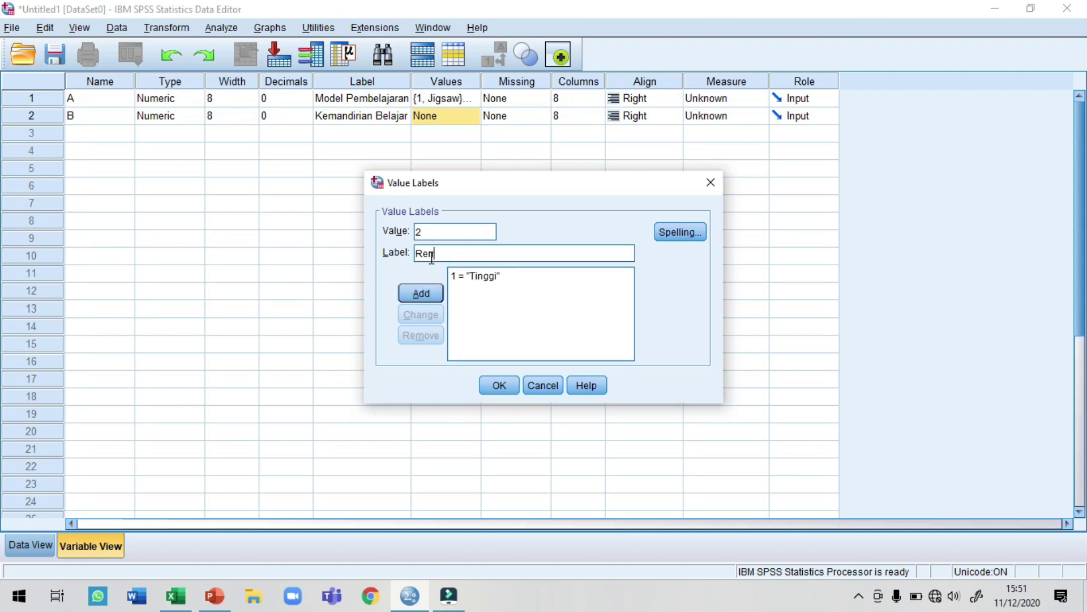
pyautogui.click(418, 293)
pyautogui.click(503, 386)
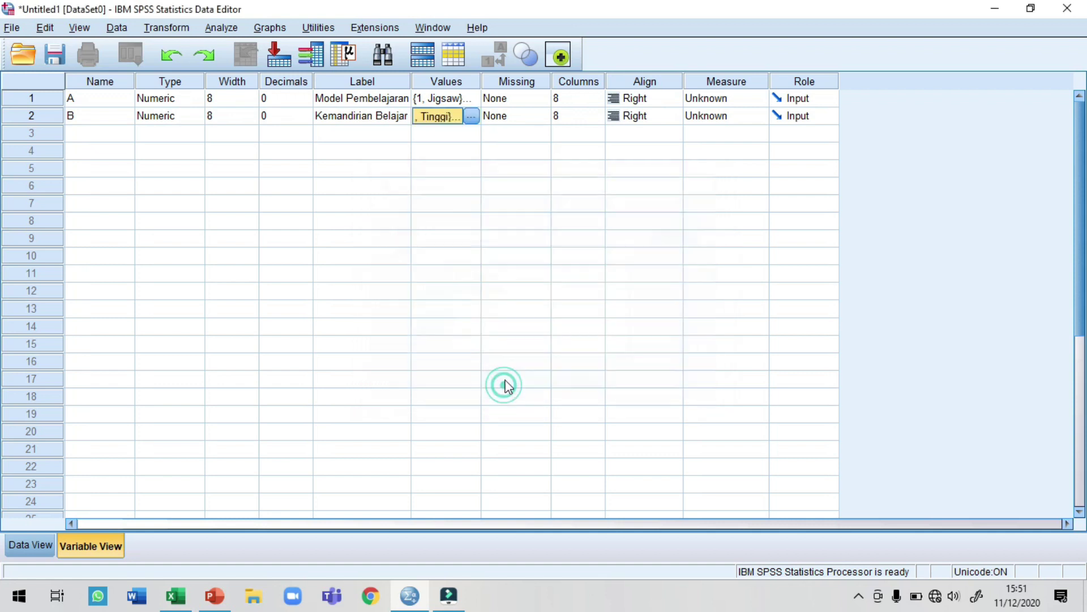
# Create a third variable named Y and set its decimals to 0.
pyautogui.click(82, 134)
pyautogui.write('Y')
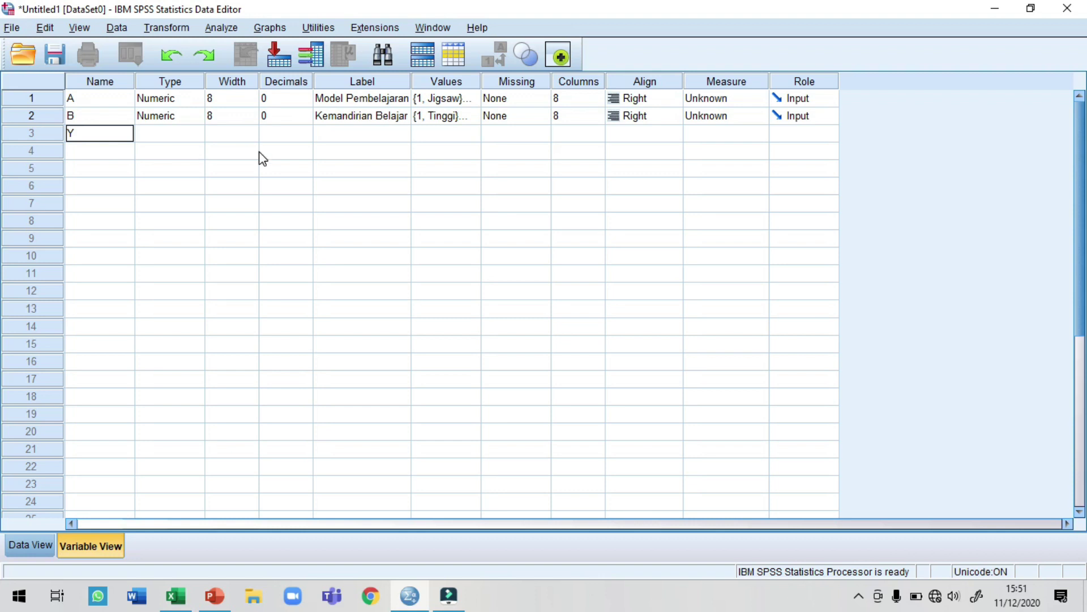
pyautogui.click(342, 136)
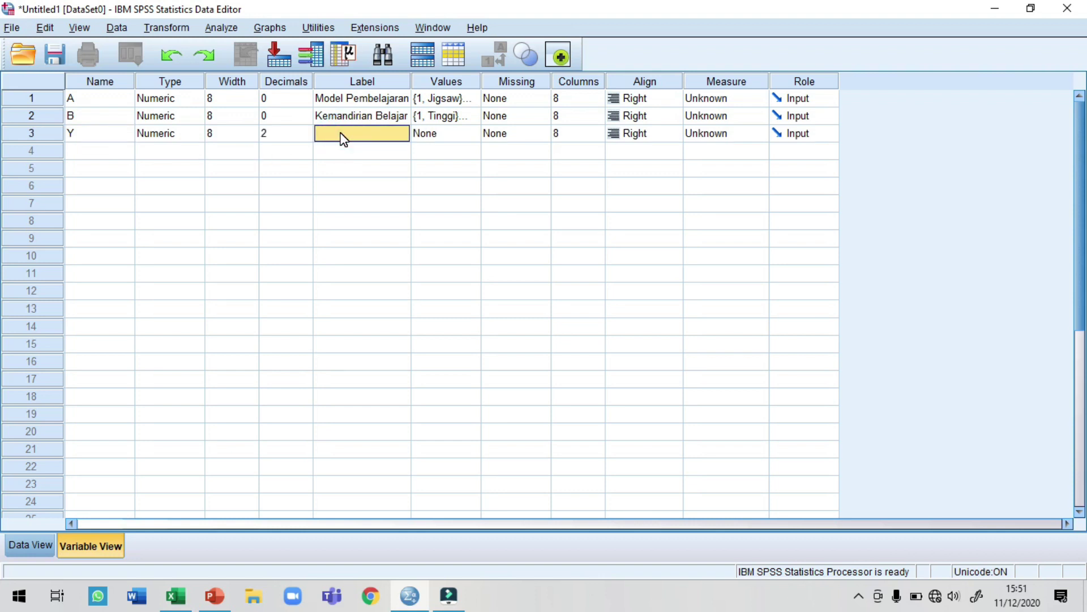
pyautogui.click(286, 133)
pyautogui.click(309, 138)
pyautogui.click(306, 138)
# Give variable Y the label "Pemahaman Konsep MTK".
pyautogui.click(329, 134)
pyautogui.click(329, 134)
pyautogui.write('Has')
pyautogui.press('BackSpace')
pyautogui.press('BackSpace')
pyautogui.press('BackSpace')
pyautogui.write('Pemahaman Konsep MTK')
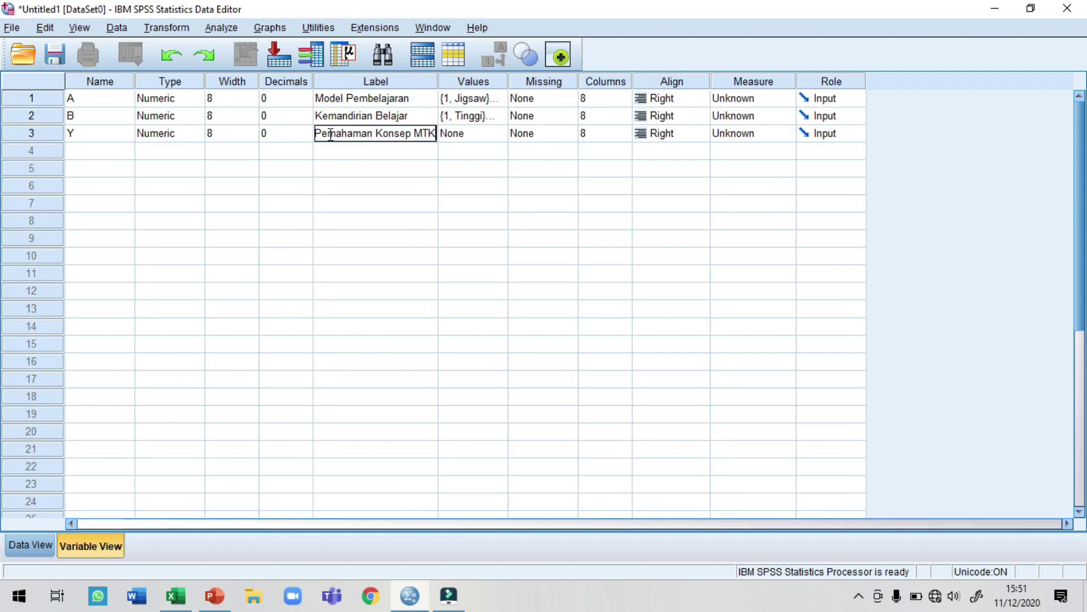
pyautogui.click(464, 136)
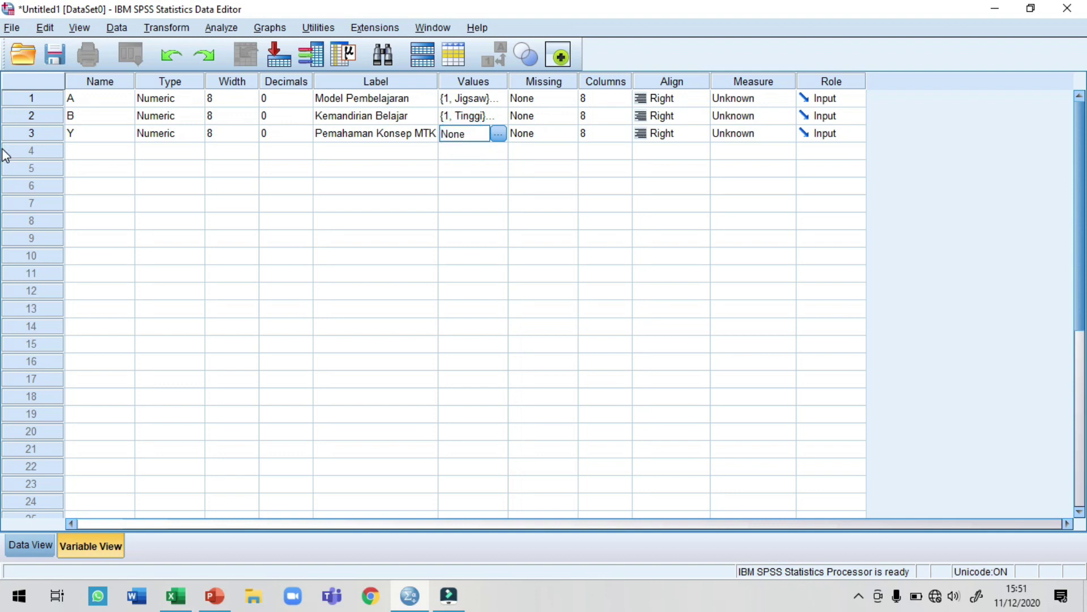
# Add four more variables named A1, A2, B1 and B2 in rows 4 to 7.
pyautogui.click(85, 154)
pyautogui.write('A')
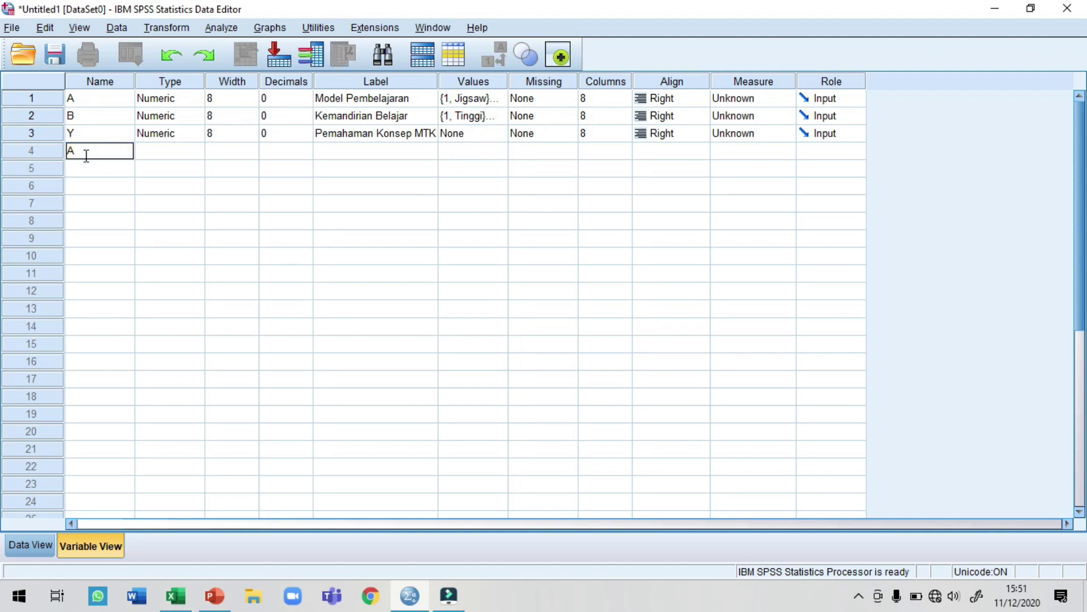
pyautogui.press('Return')
pyautogui.write('A2')
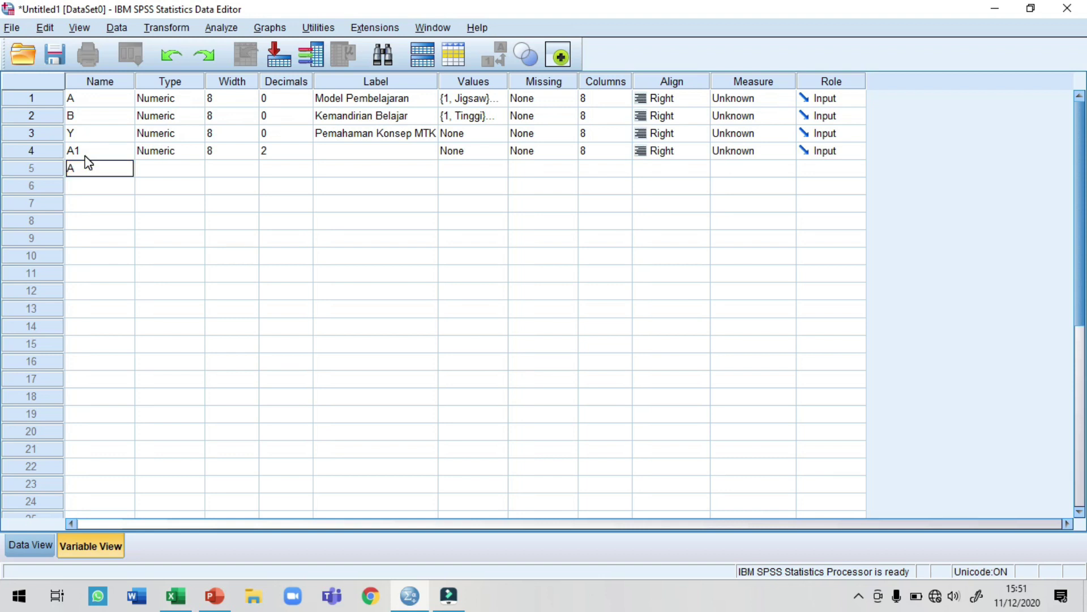
pyautogui.press('Return')
pyautogui.write('B1')
pyautogui.press('Return')
pyautogui.write('B2')
pyautogui.press('Return')
# Add the combination variables A1B1, A1B2, A2B1 and A2B2 in rows 8 to 11.
pyautogui.write('A')
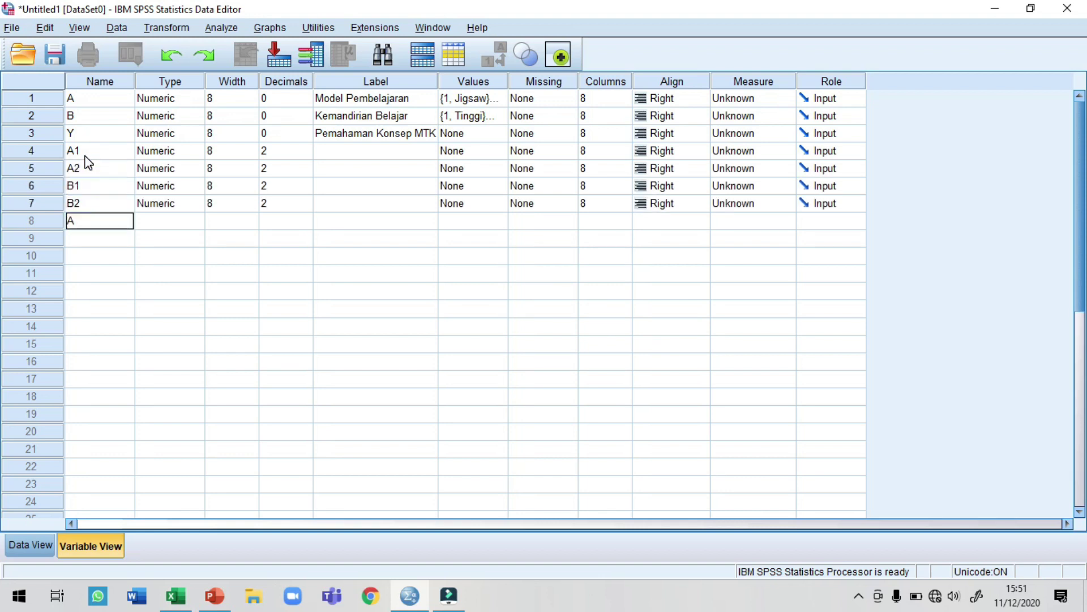
pyautogui.write('1B1B')
pyautogui.press('Return')
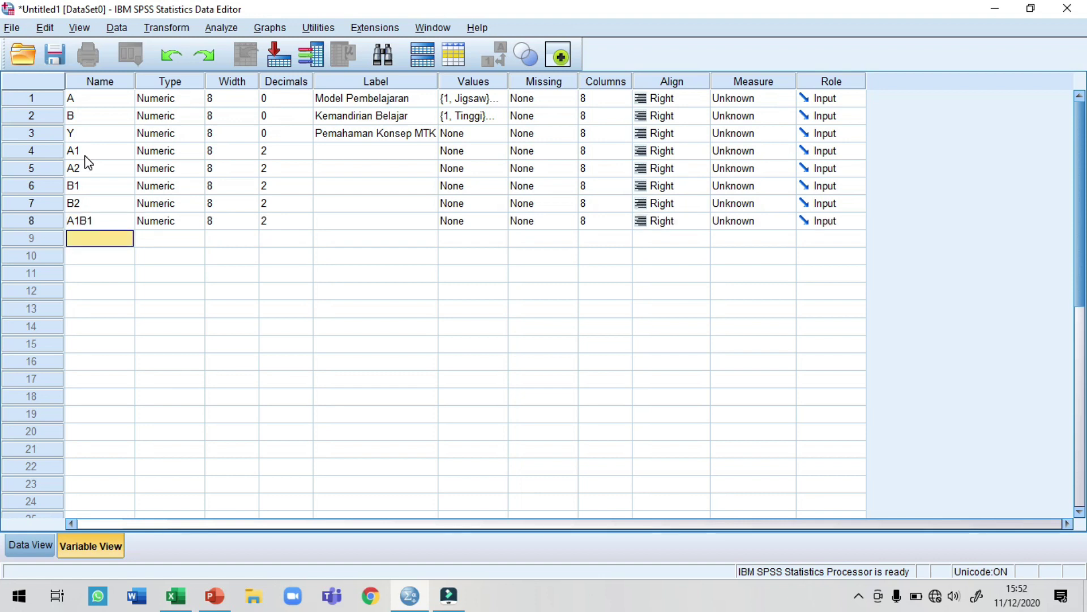
pyautogui.write('A1N')
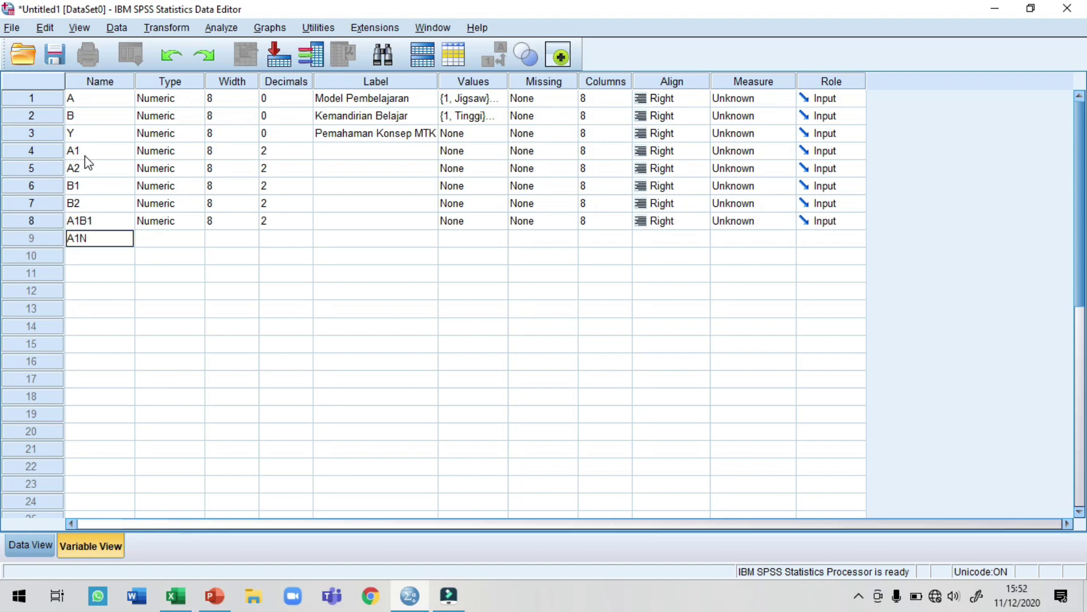
pyautogui.press('BackSpace')
pyautogui.write('B2')
pyautogui.press('Return')
pyautogui.write('A2B')
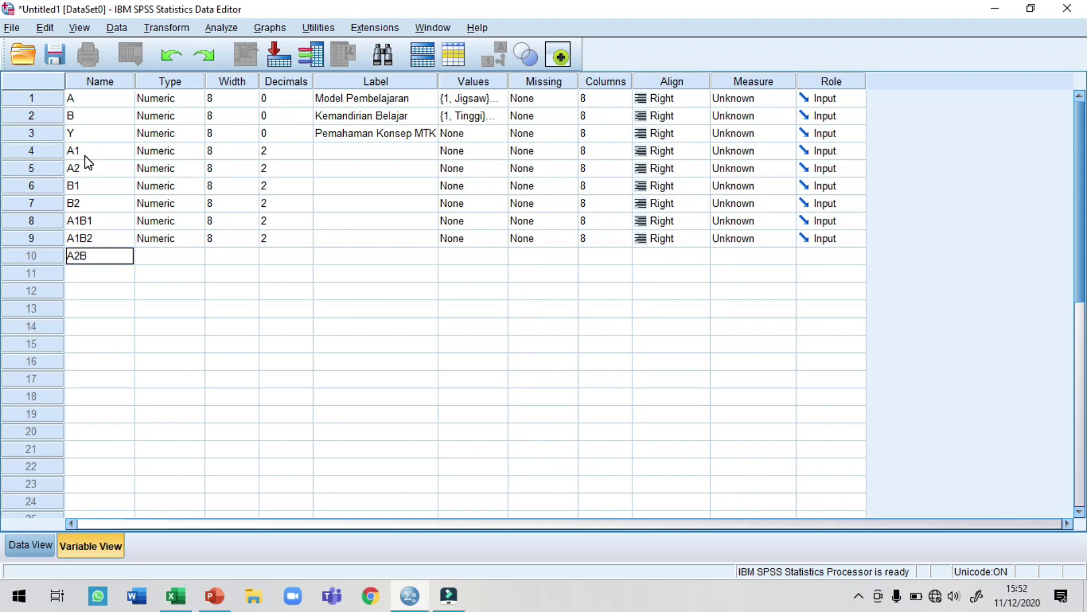
pyautogui.write('1')
pyautogui.press('Return')
pyautogui.write('A2B2')
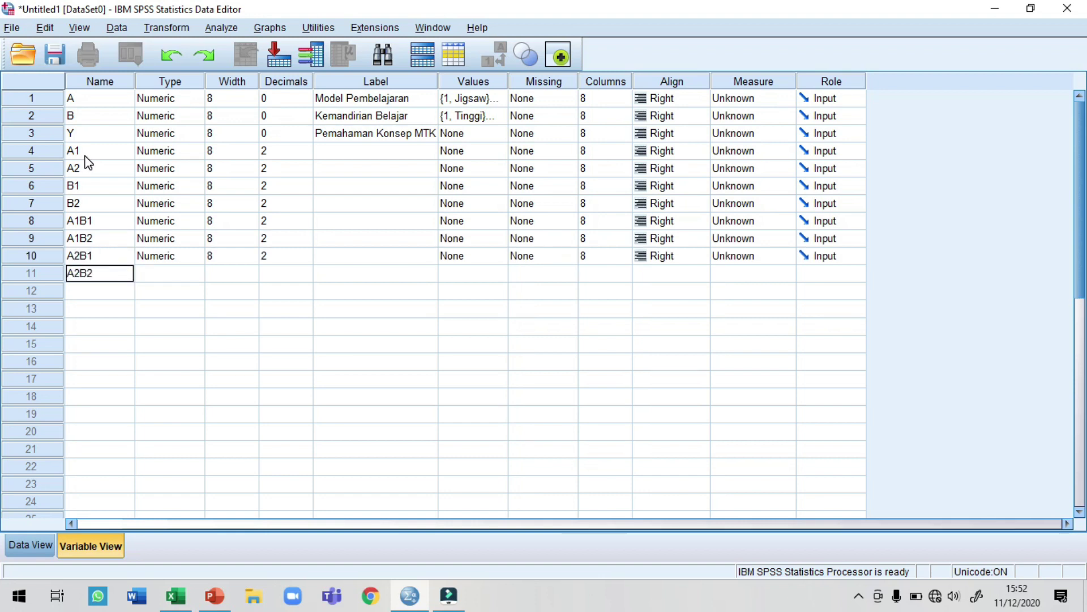
pyautogui.press('Return')
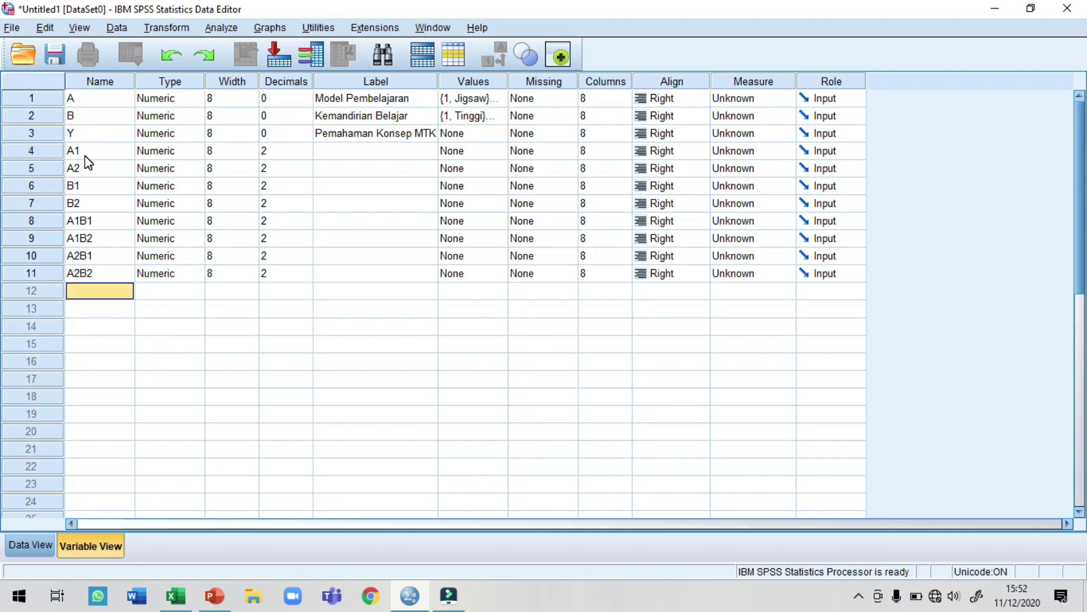
# Add a variable named Interaksi in row 12 and set its decimals to 0.
pyautogui.write('Interaksi')
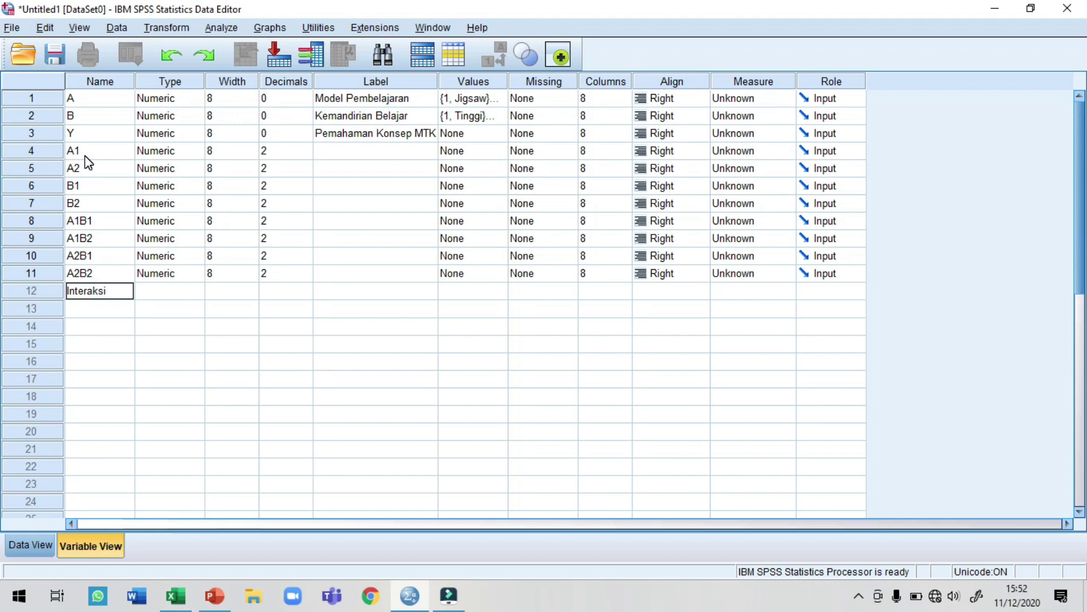
pyautogui.press('Tab')
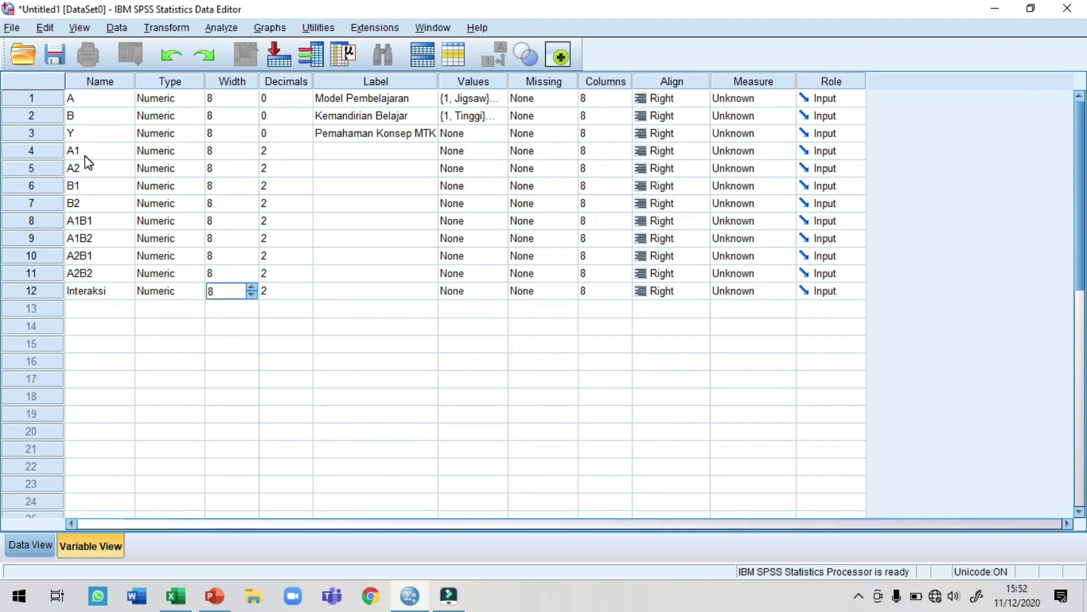
pyautogui.press('Tab')
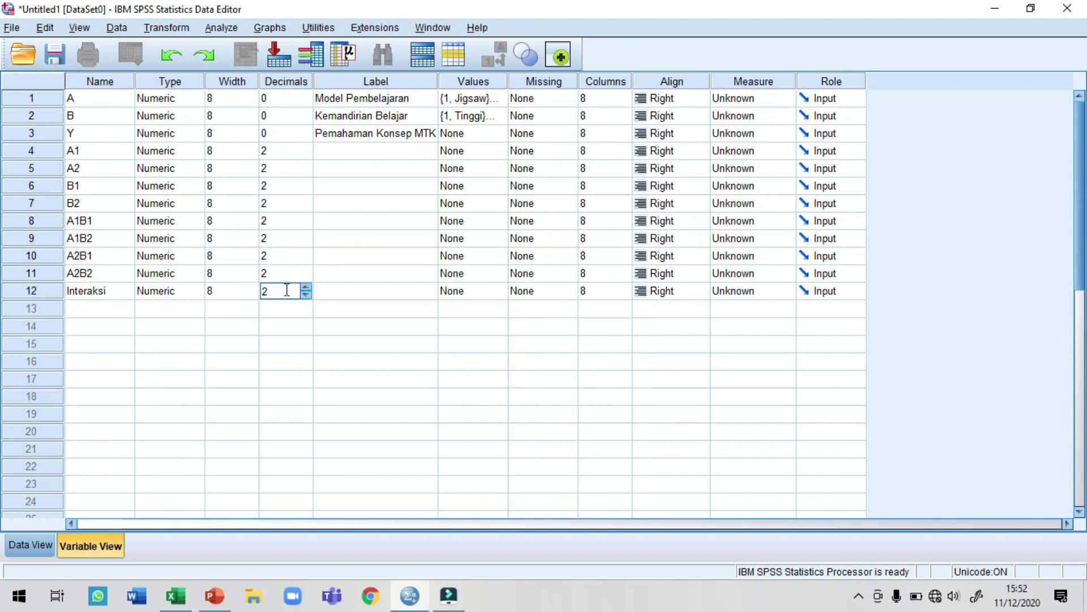
pyautogui.doubleClick(305, 295)
# Set the decimals of the variables A2B2, A2B1, A1B2 and A1B1 to 0.
pyautogui.click(286, 274)
pyautogui.click(306, 277)
pyautogui.click(306, 277)
pyautogui.click(286, 256)
pyautogui.click(306, 260)
pyautogui.click(306, 260)
pyautogui.click(287, 241)
pyautogui.click(306, 242)
pyautogui.click(306, 242)
pyautogui.click(291, 221)
pyautogui.click(309, 227)
# Set the decimals of the variables B2, B1, A2 and A1 to 0.
pyautogui.click(285, 203)
pyautogui.click(306, 207)
pyautogui.click(306, 208)
pyautogui.click(286, 187)
pyautogui.click(306, 190)
pyautogui.click(306, 193)
pyautogui.click(289, 169)
pyautogui.click(306, 172)
pyautogui.click(306, 171)
pyautogui.click(293, 151)
pyautogui.click(306, 155)
pyautogui.click(306, 154)
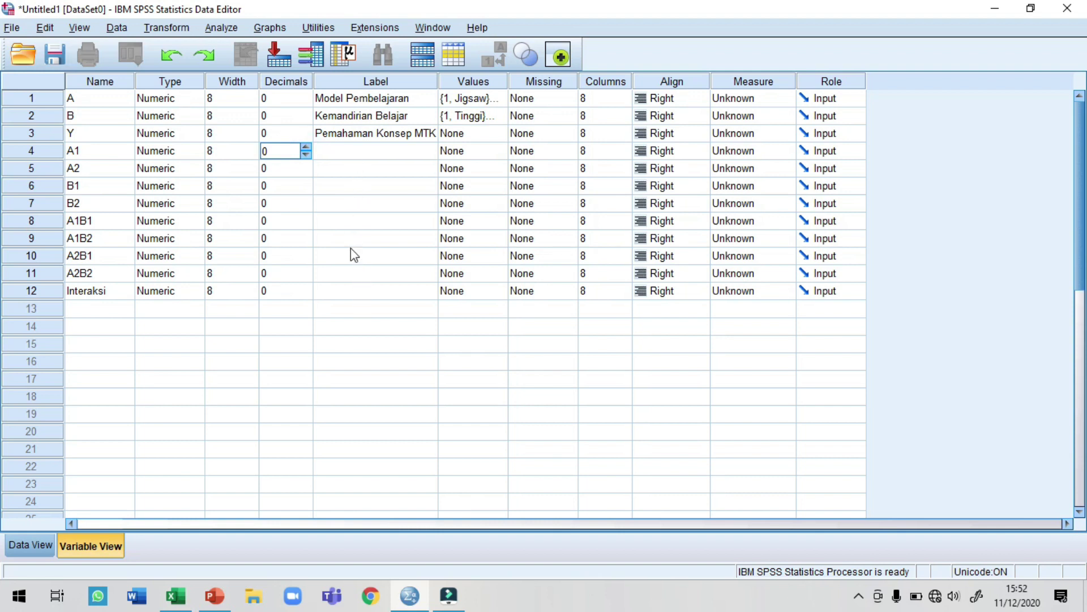
# Switch from the variable definitions to the data sheet for entering cases.
pyautogui.click(344, 153)
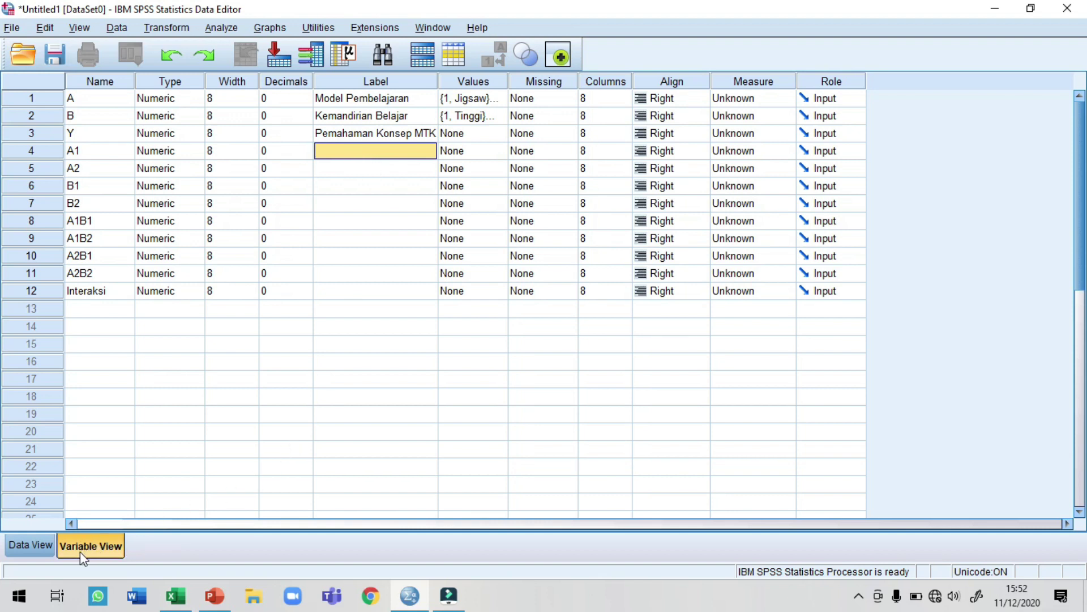
pyautogui.click(34, 548)
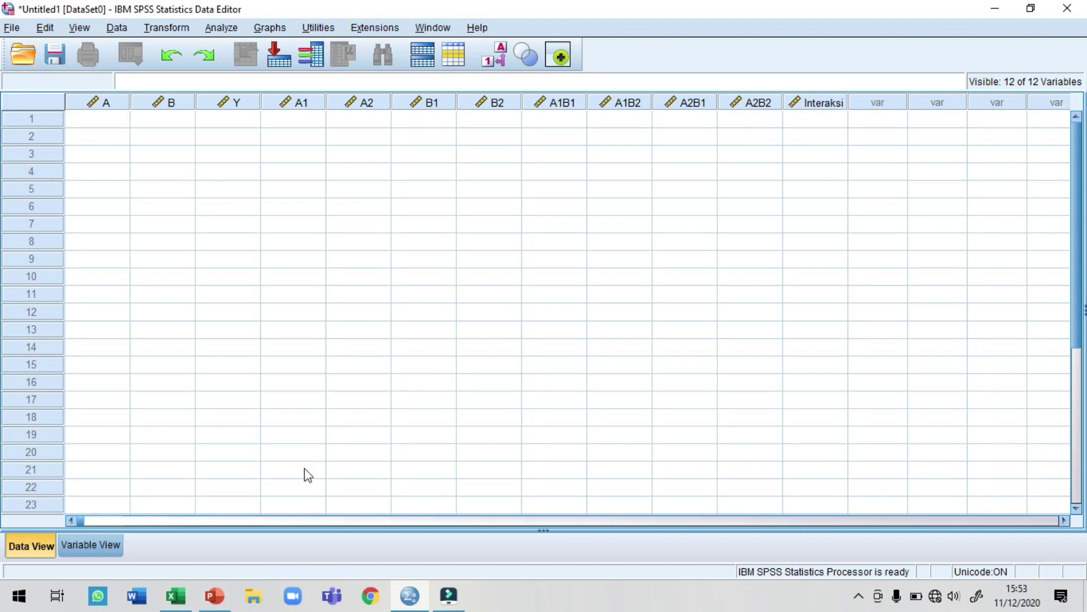
# Switch to the Excel workbook LATIHAN UAS_ANAVA 2 JALUR and copy the scores in B3:E19 of Sheet1.
pyautogui.click(178, 593)
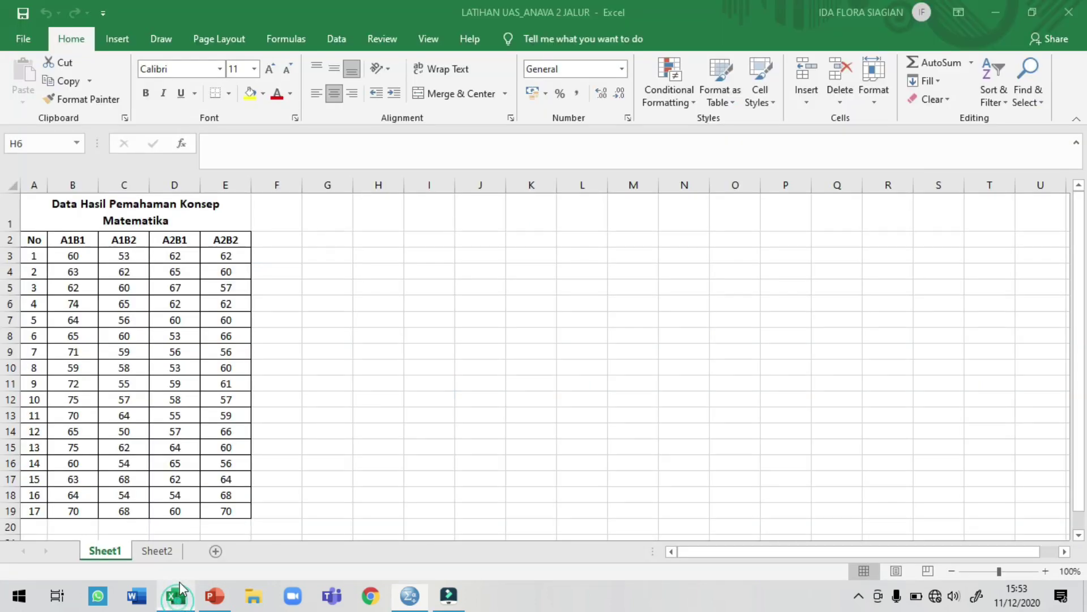
pyautogui.click(72, 258)
pyautogui.keyDown('shift'); pyautogui.click(223, 258); pyautogui.keyUp('shift')
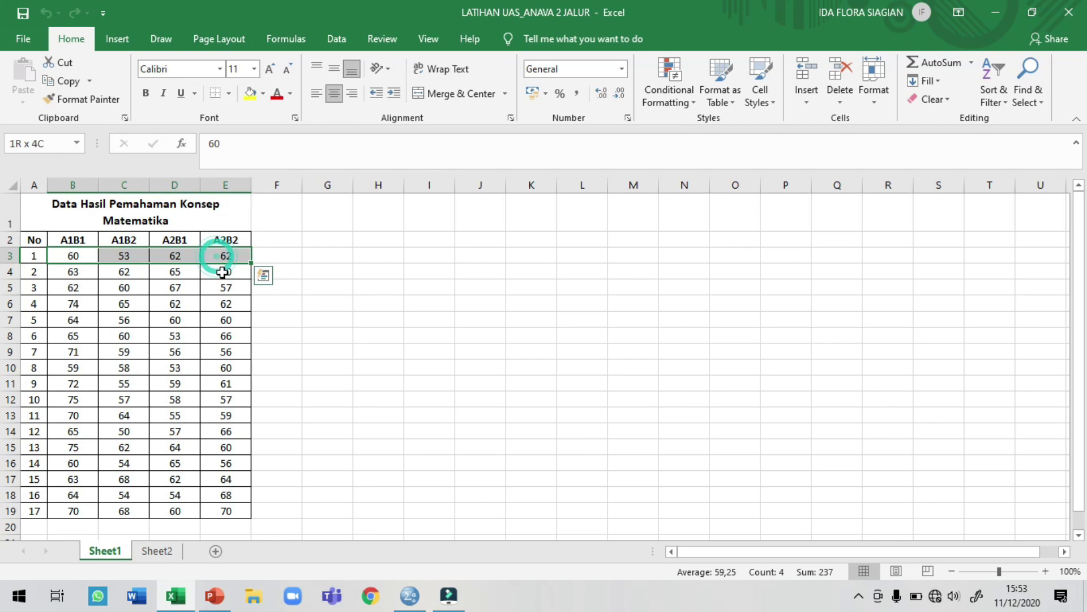
pyautogui.scroll(-1, 230, 419)
pyautogui.keyDown('shift'); pyautogui.click(230, 439); pyautogui.keyUp('shift')
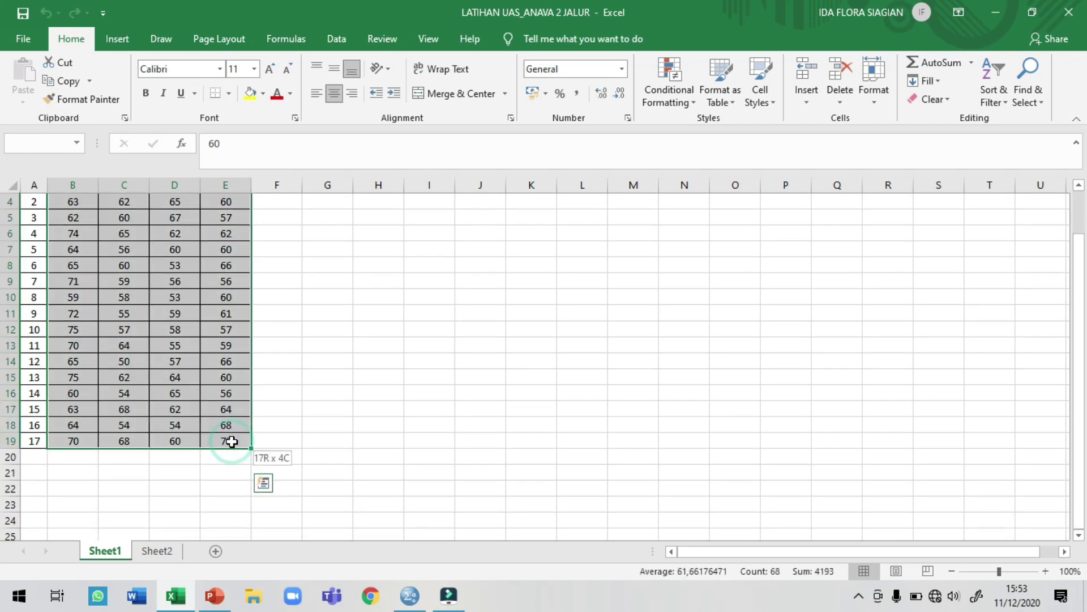
pyautogui.hotkey('ctrl', 'c')
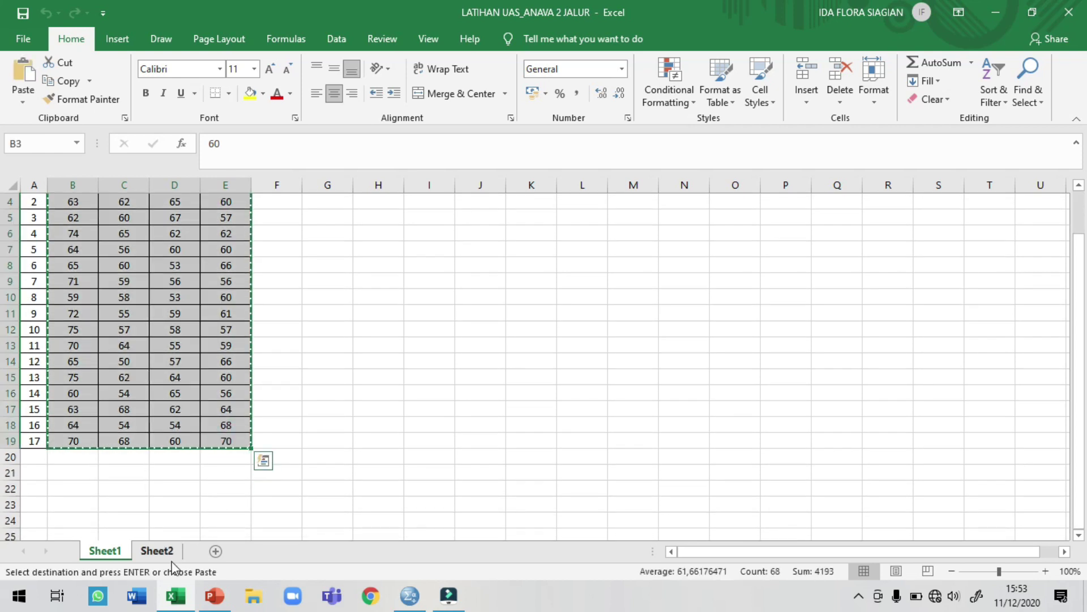
# Switch back to SPSS and paste the copied scores into the columns A1B1 to A2B2, starting at case 1.
pyautogui.click(420, 597)
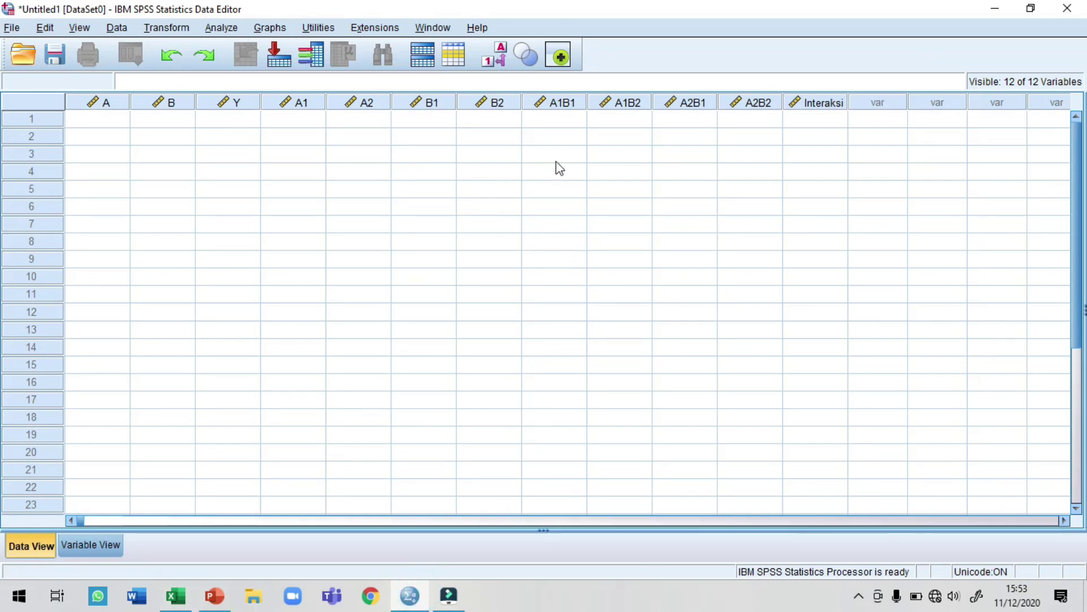
pyautogui.click(555, 123)
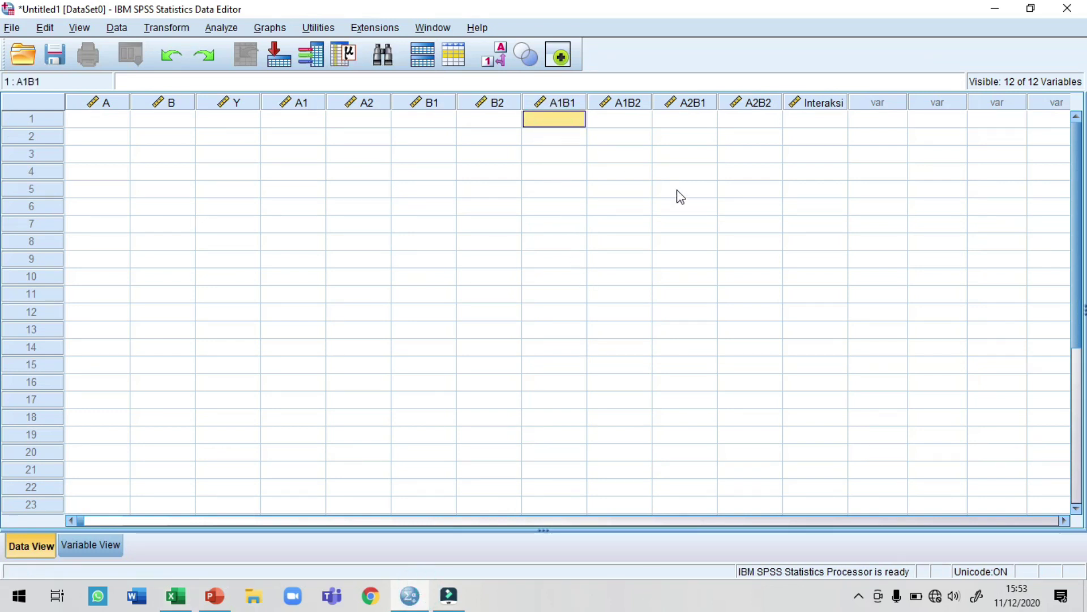
pyautogui.hotkey('ctrl', 'v')
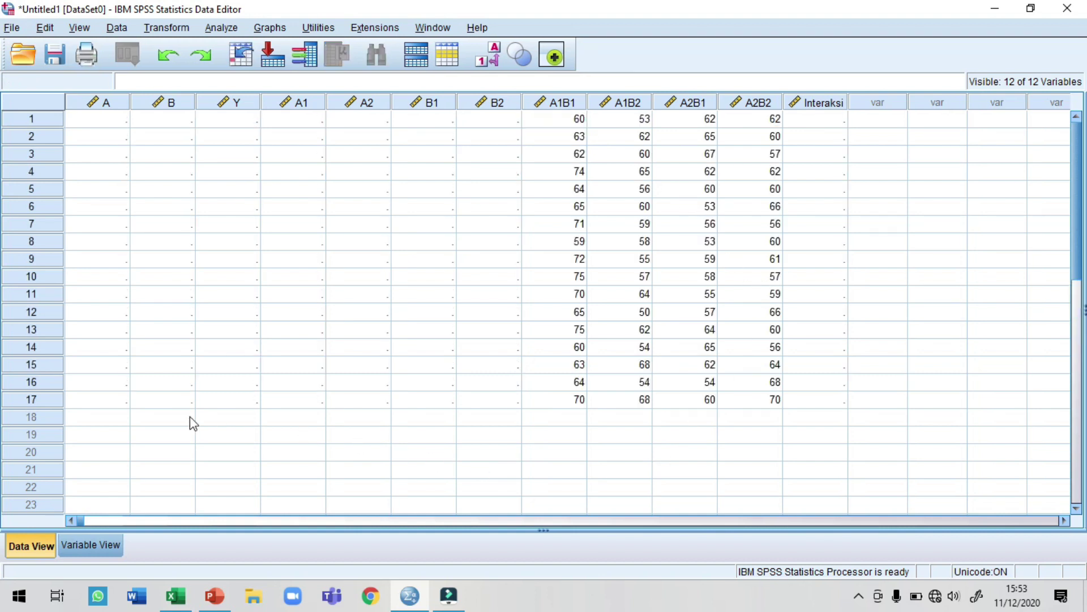
pyautogui.click(32, 400)
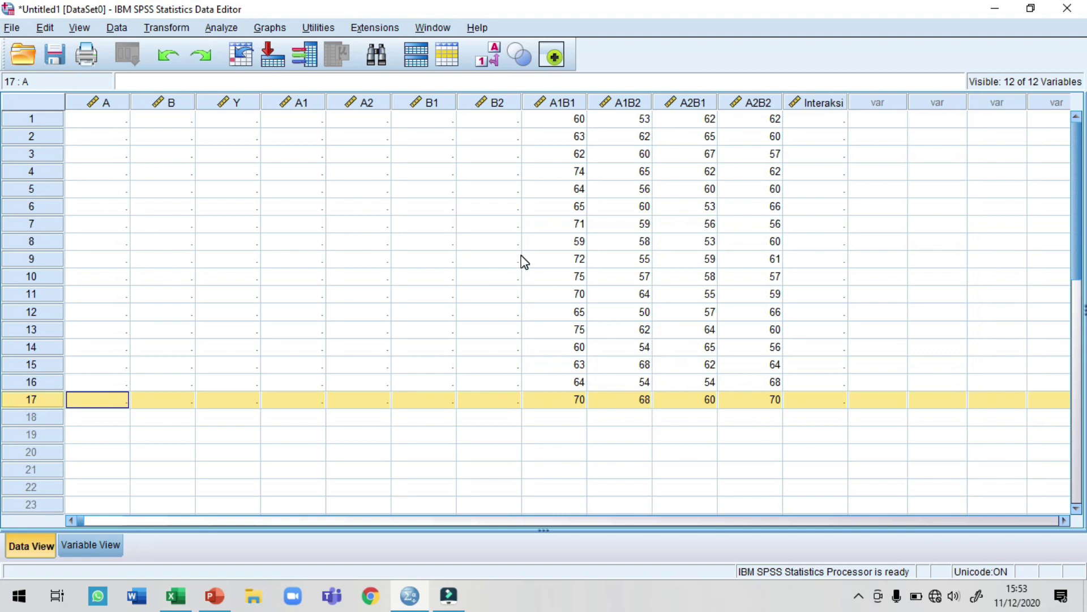
# Copy the 17 scores of A1B1 into the A1 column, starting at case 1.
pyautogui.click(305, 118)
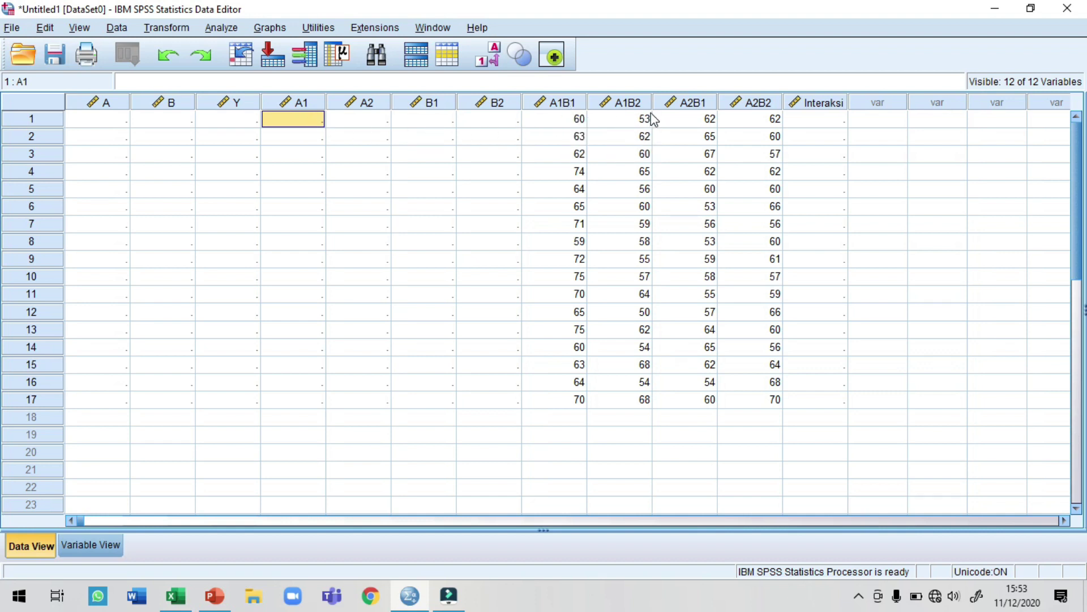
pyautogui.click(553, 120)
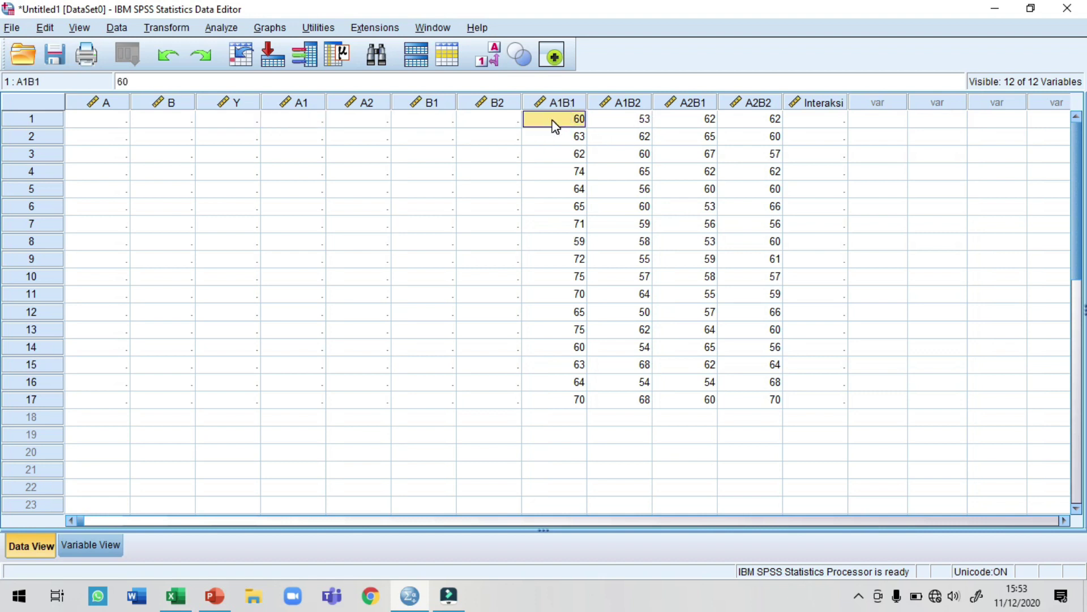
pyautogui.keyDown('shift'); pyautogui.click(568, 400); pyautogui.keyUp('shift')
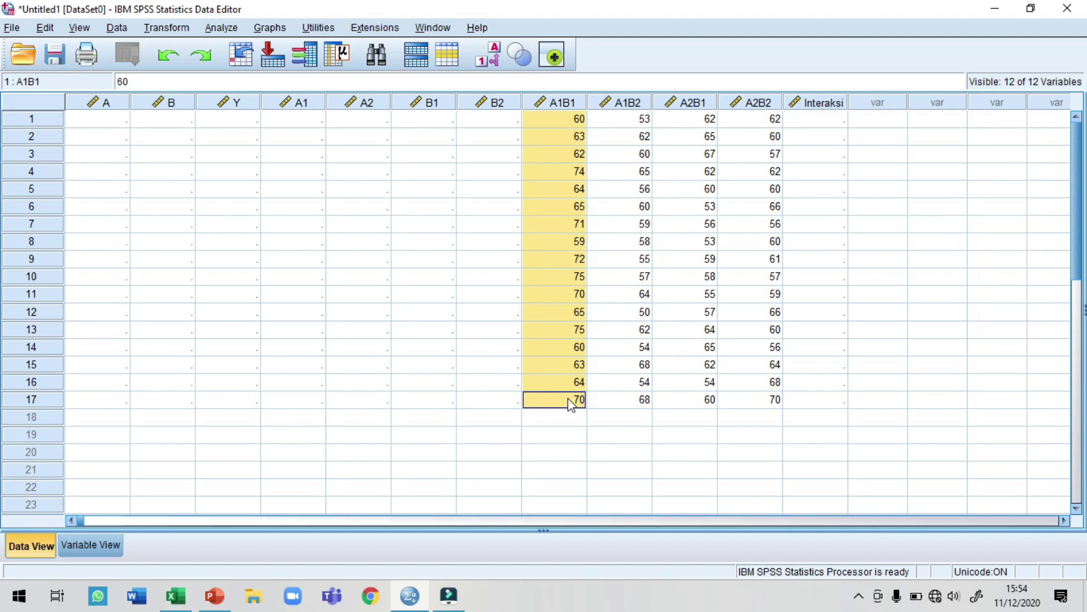
pyautogui.click(301, 118)
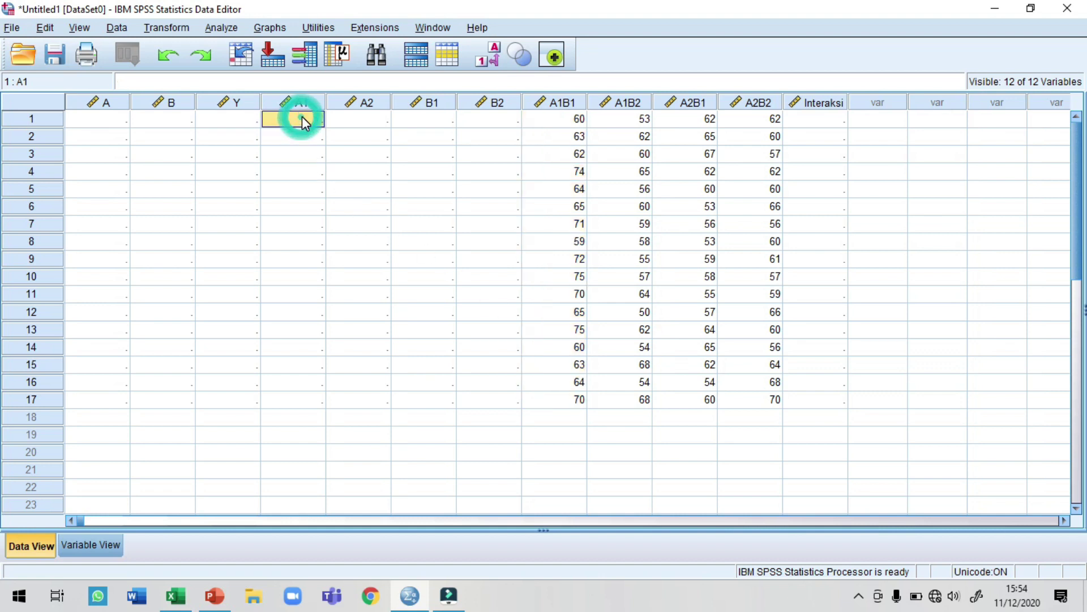
pyautogui.hotkey('ctrl', 'v')
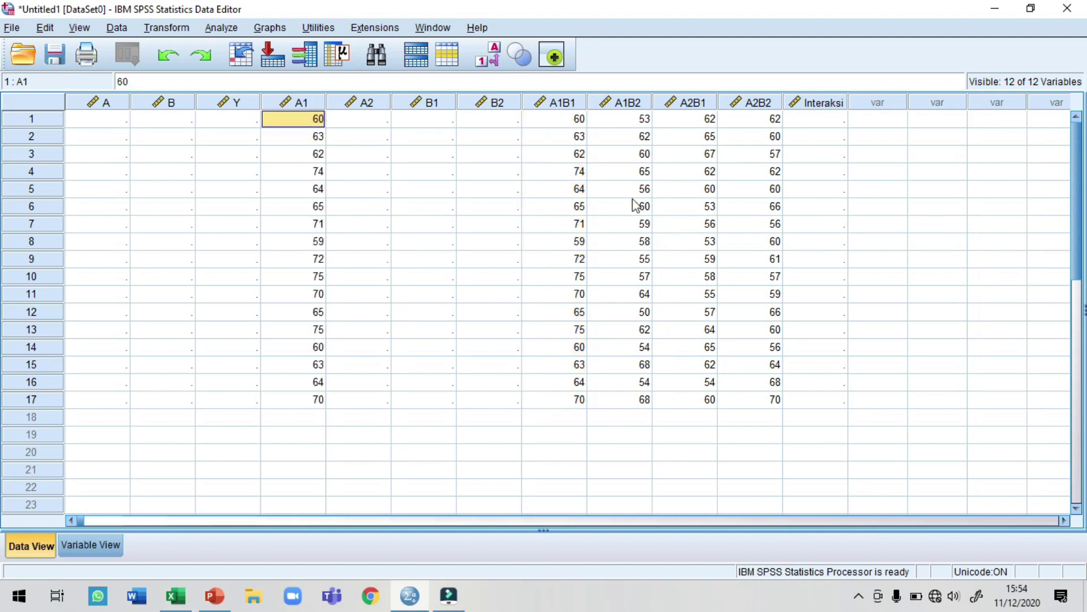
# Append the 17 scores of A1B2 to the A1 column, starting at case 18.
pyautogui.click(633, 122)
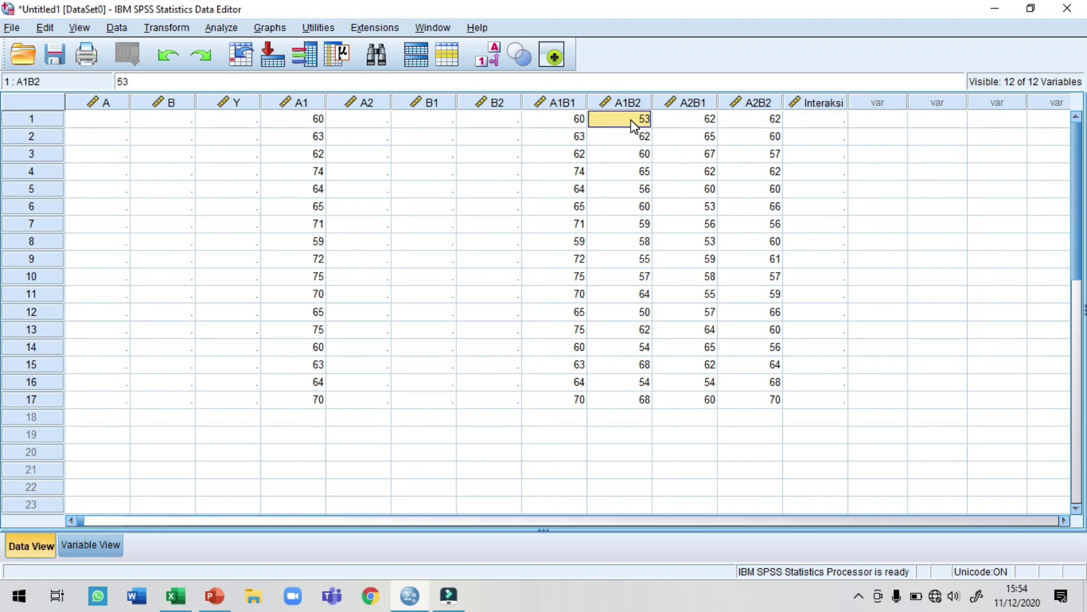
pyautogui.keyDown('shift'); pyautogui.click(640, 401); pyautogui.keyUp('shift')
pyautogui.click(313, 418)
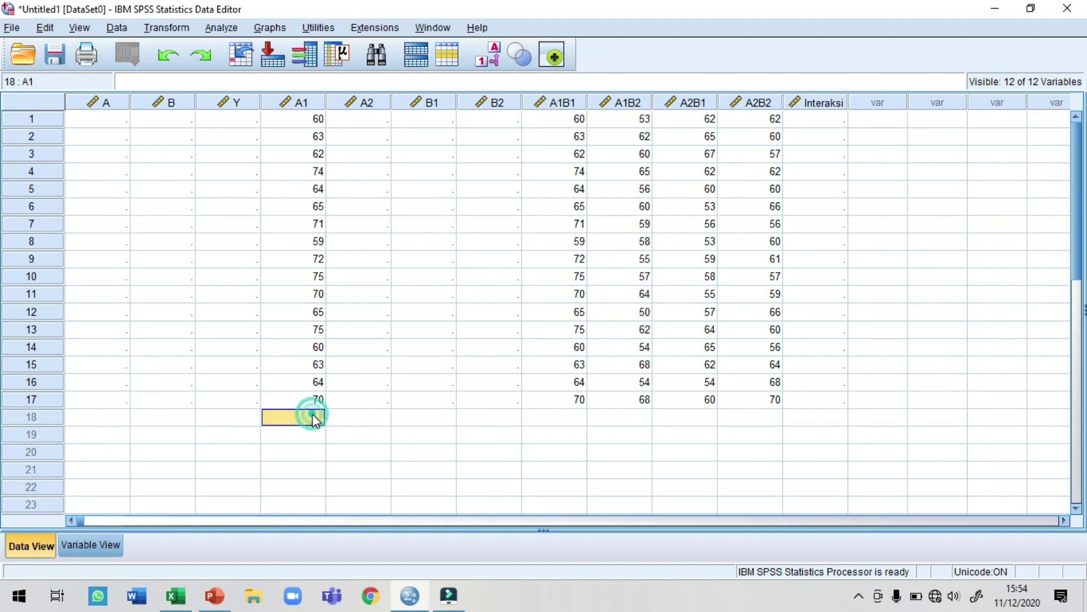
pyautogui.hotkey('ctrl', 'v')
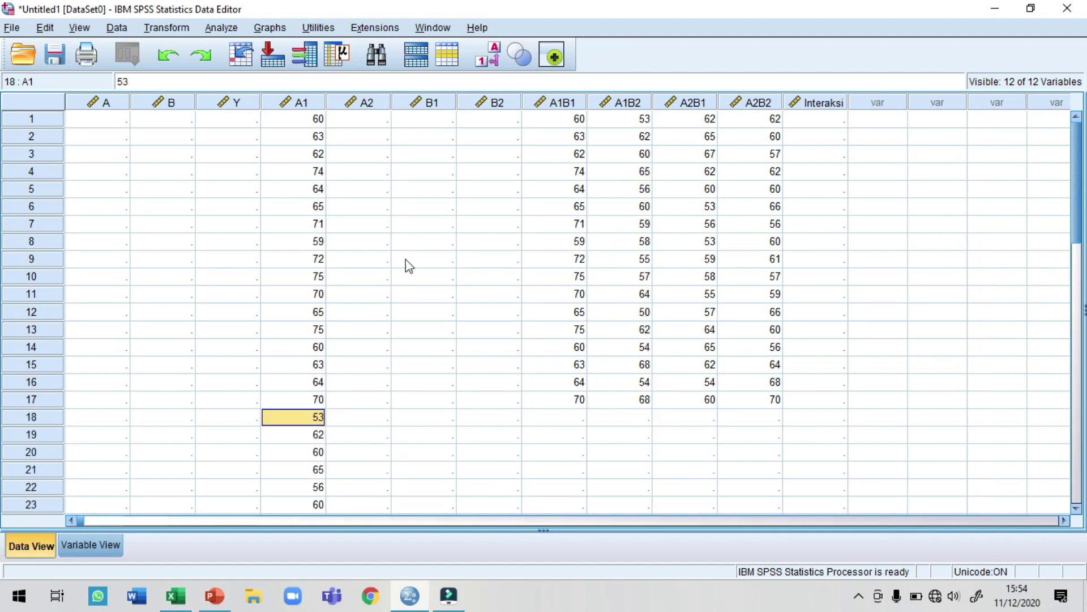
# Copy the 17 scores of A2B1 into the A2 column, starting at case 1.
pyautogui.click(361, 120)
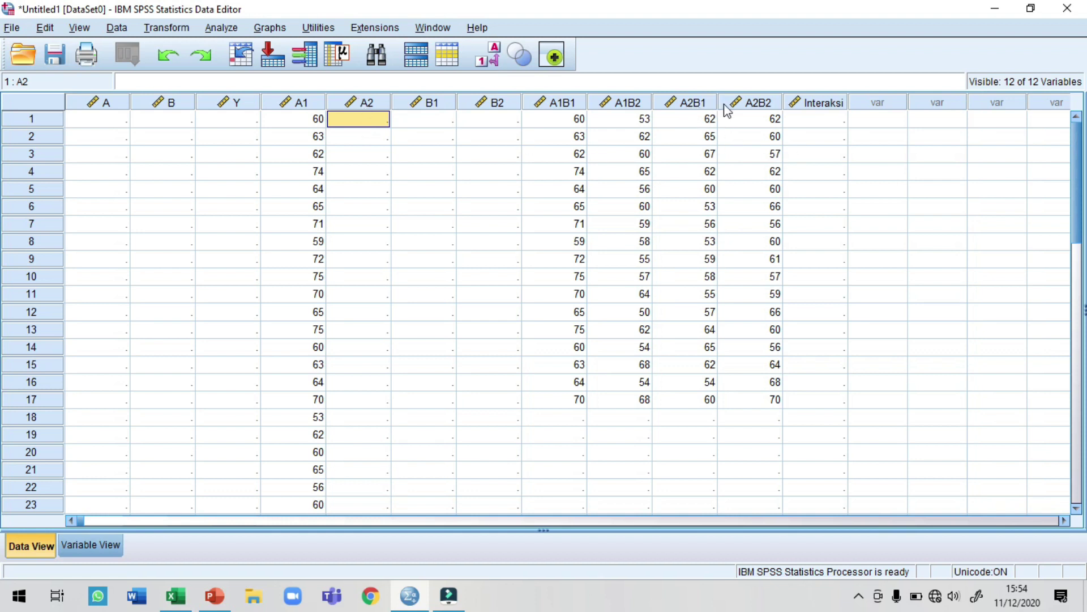
pyautogui.click(687, 121)
pyautogui.keyDown('shift'); pyautogui.click(686, 399); pyautogui.keyUp('shift')
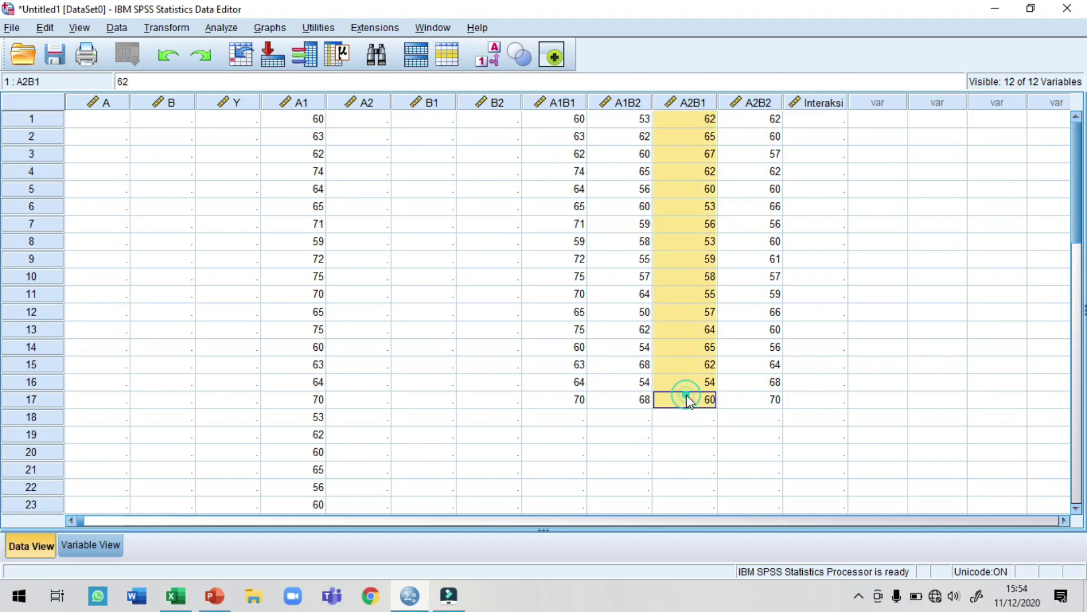
pyautogui.click(360, 116)
pyautogui.hotkey('ctrl', 'v')
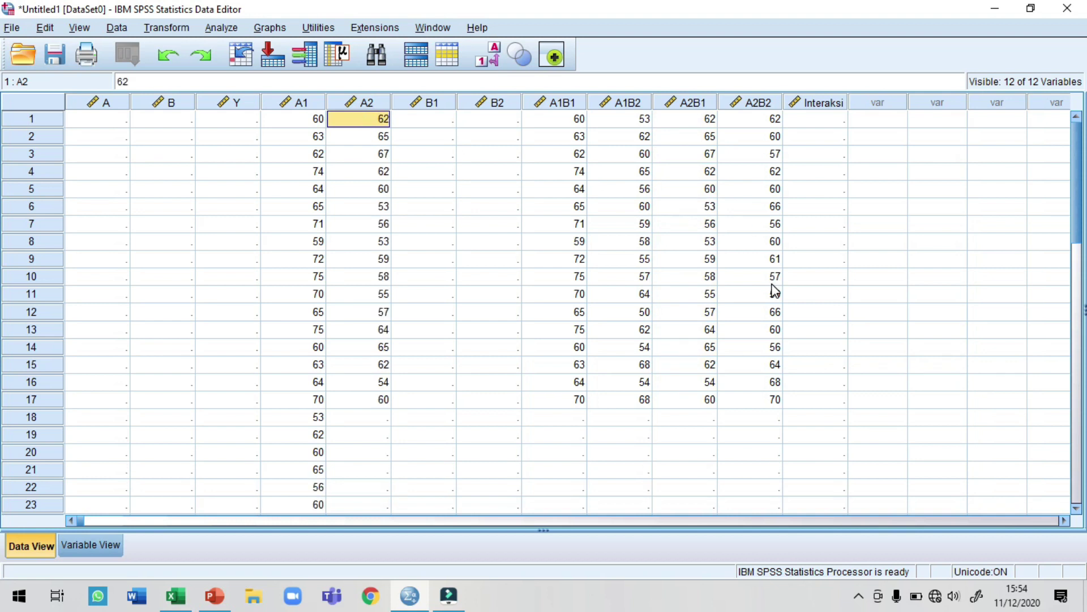
# Append the 17 scores of A2B2 to the A2 column, starting at case 18.
pyautogui.click(759, 116)
pyautogui.keyDown('shift'); pyautogui.click(772, 400); pyautogui.keyUp('shift')
pyautogui.hotkey('ctrl', 'c')
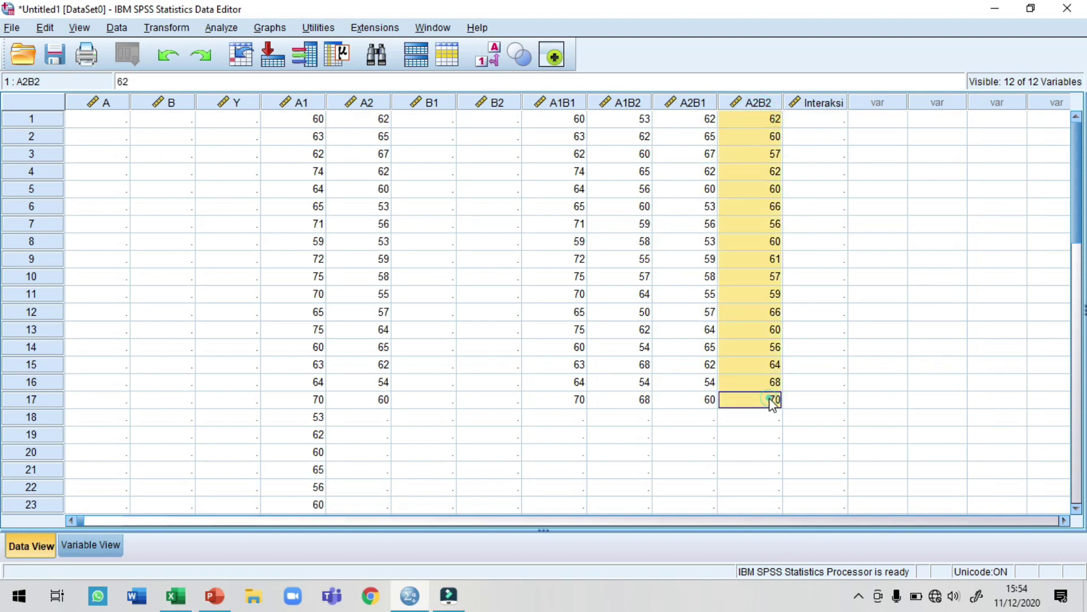
pyautogui.click(375, 422)
pyautogui.hotkey('ctrl', 'v')
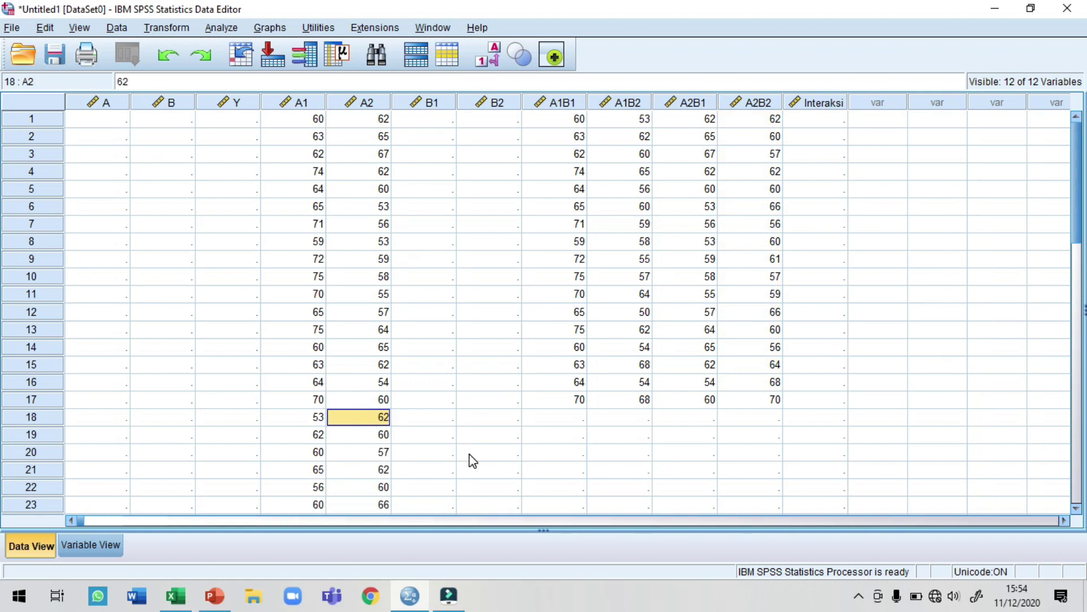
# Copy the 17 scores of A1B1 into the B1 column, starting at case 1.
pyautogui.click(432, 119)
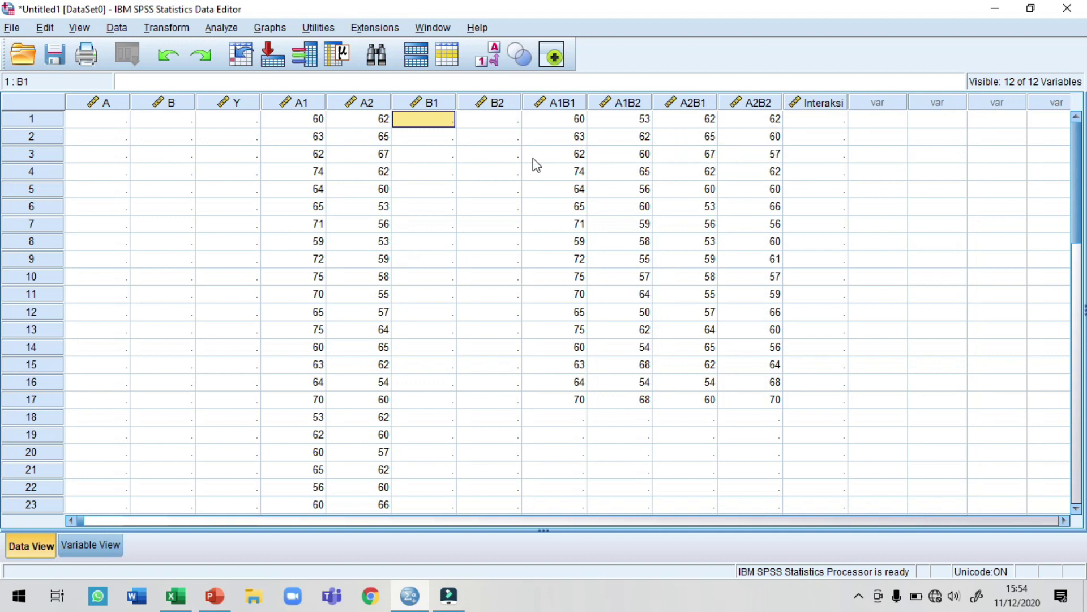
pyautogui.click(555, 121)
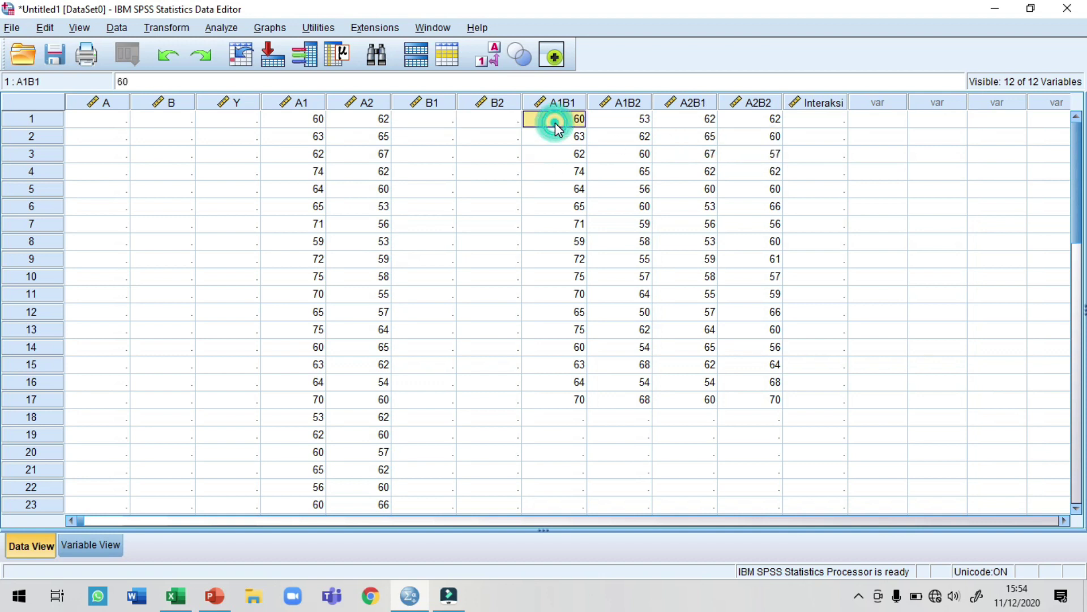
pyautogui.keyDown('shift'); pyautogui.click(568, 402); pyautogui.keyUp('shift')
pyautogui.hotkey('ctrl', 'c')
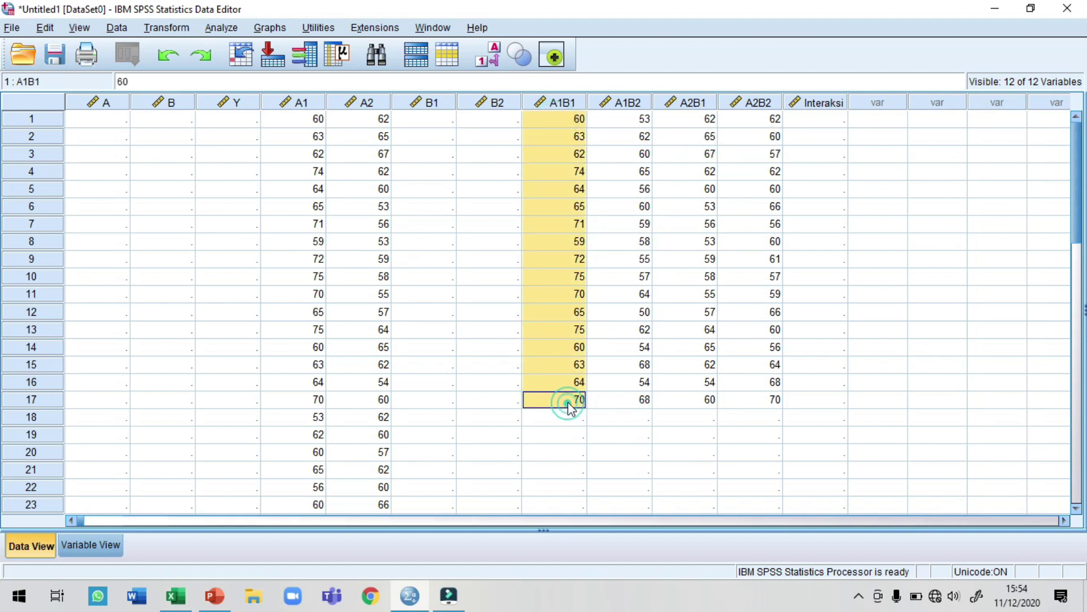
pyautogui.click(433, 119)
pyautogui.hotkey('ctrl', 'v')
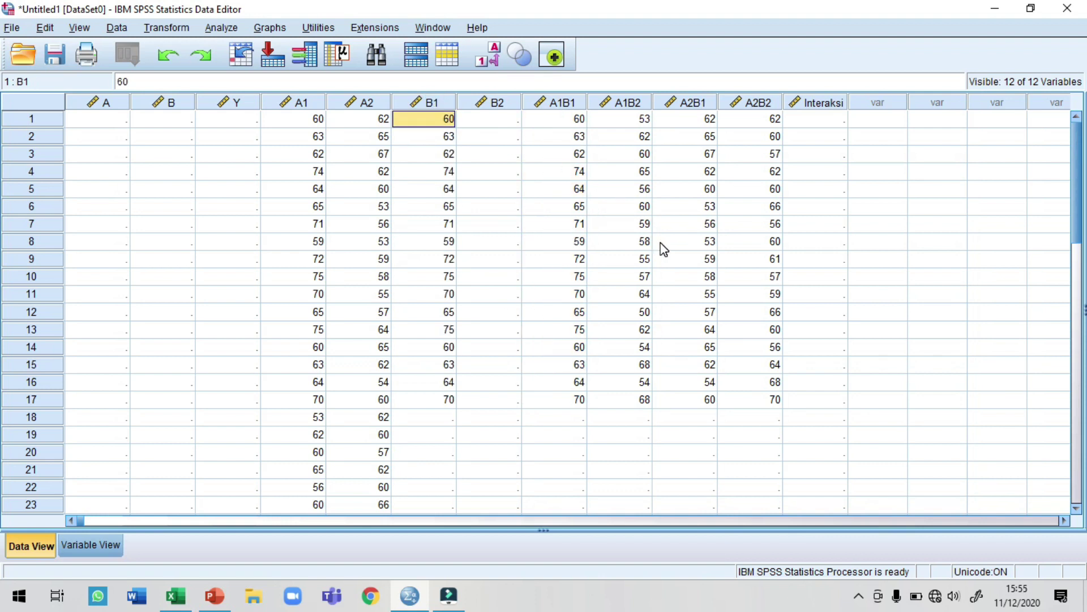
# Append the 17 scores of A2B1 to the B1 column, starting at case 18.
pyautogui.click(692, 119)
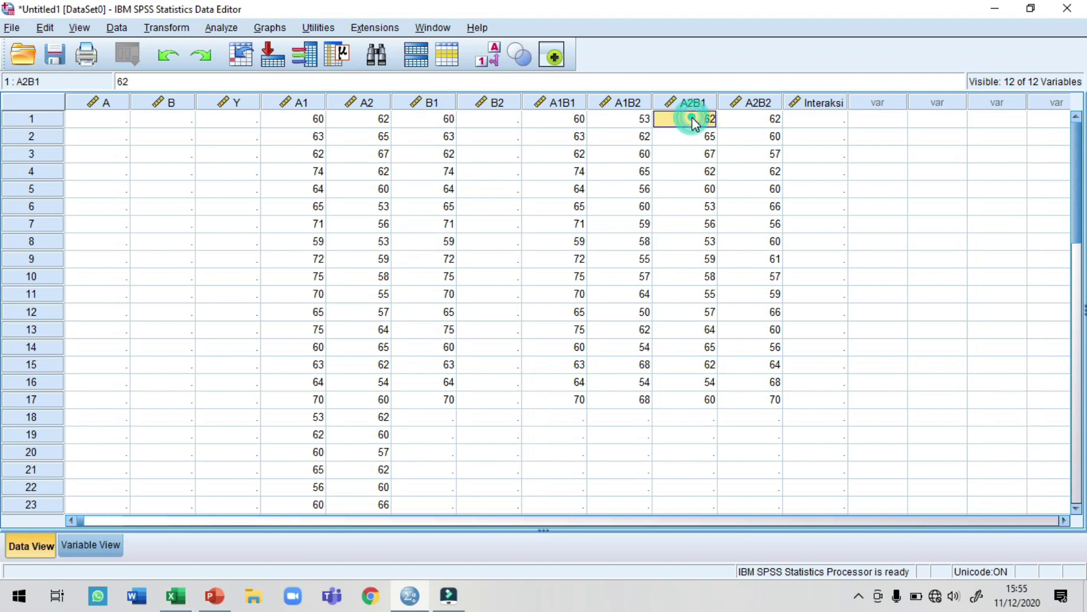
pyautogui.keyDown('shift'); pyautogui.click(695, 399); pyautogui.keyUp('shift')
pyautogui.hotkey('ctrl', 'c')
pyautogui.click(436, 420)
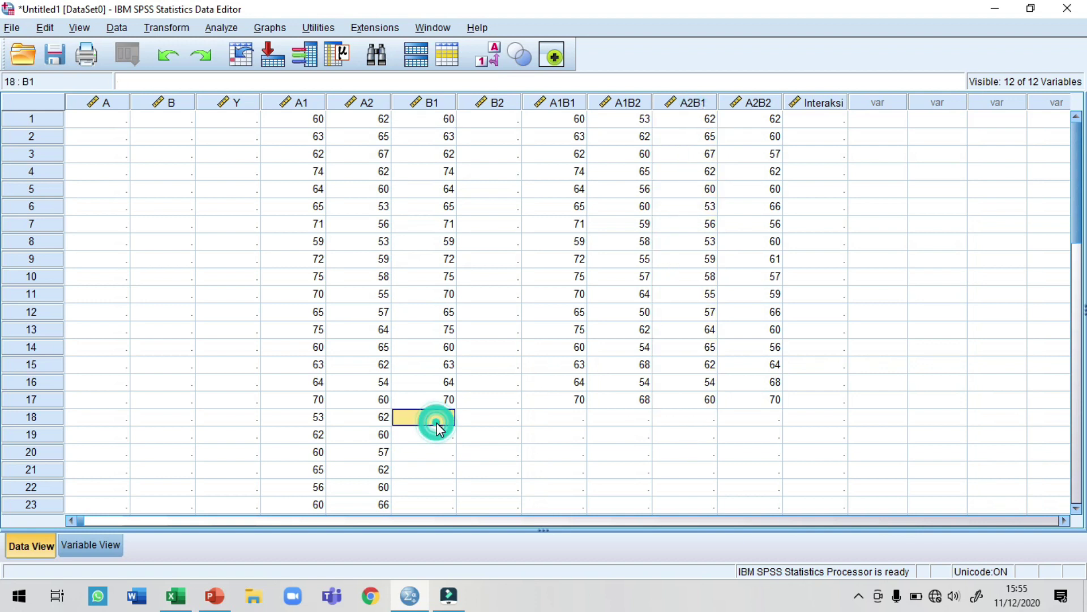
pyautogui.hotkey('ctrl', 'v')
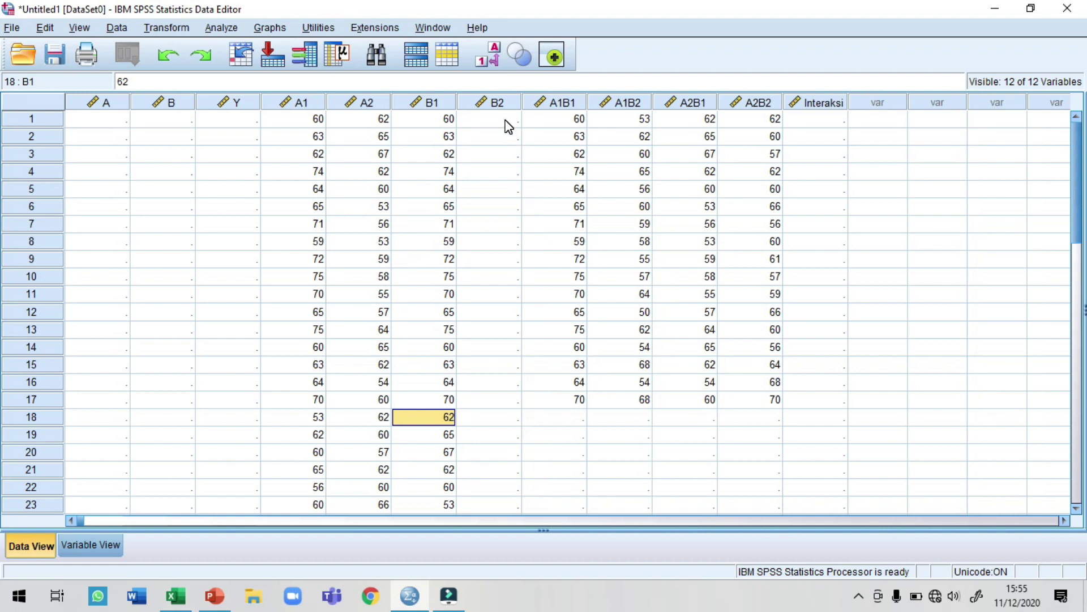
# Copy the 17 scores of A1B2 into the B2 column, starting at case 1.
pyautogui.click(619, 120)
pyautogui.keyDown('shift'); pyautogui.click(625, 401); pyautogui.keyUp('shift')
pyautogui.hotkey('ctrl', 'c')
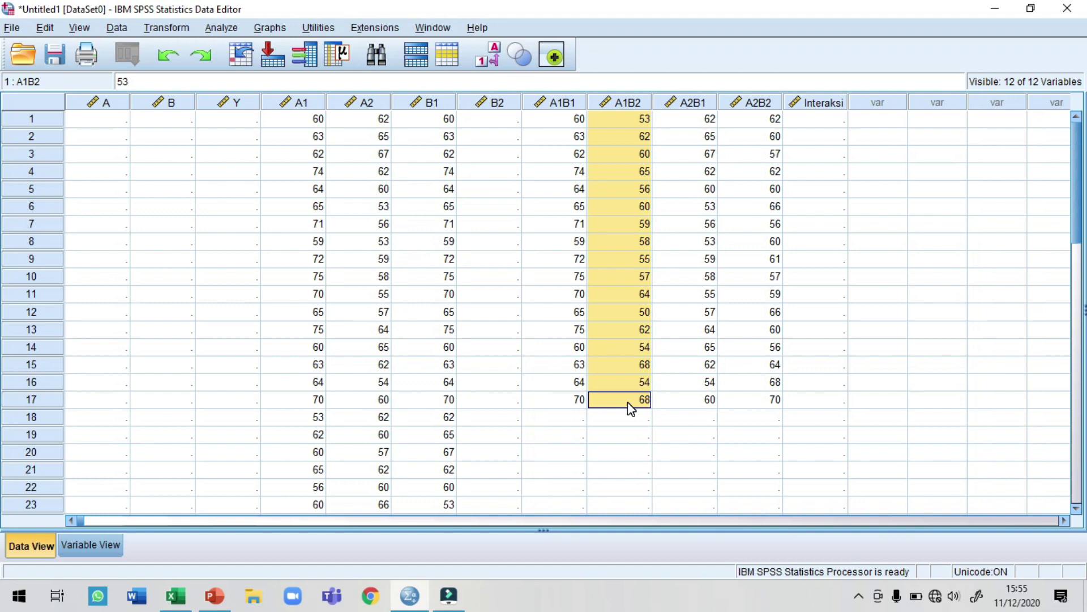
pyautogui.click(482, 121)
pyautogui.hotkey('ctrl', 'v')
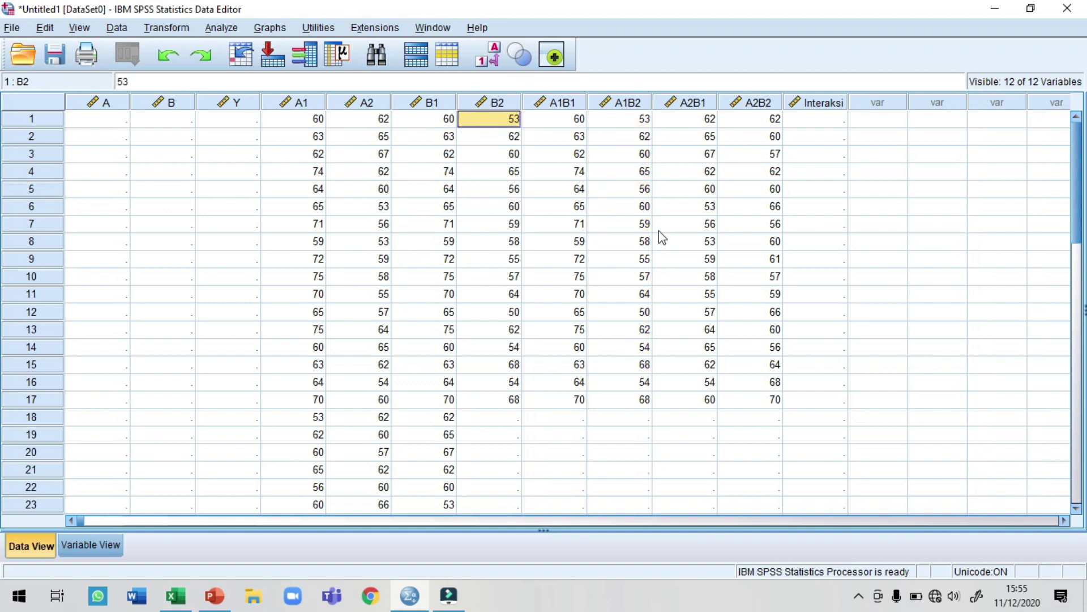
# Append the 17 scores of A2B2 to the B2 column from case 18 and check the filled columns down to case 34.
pyautogui.click(753, 119)
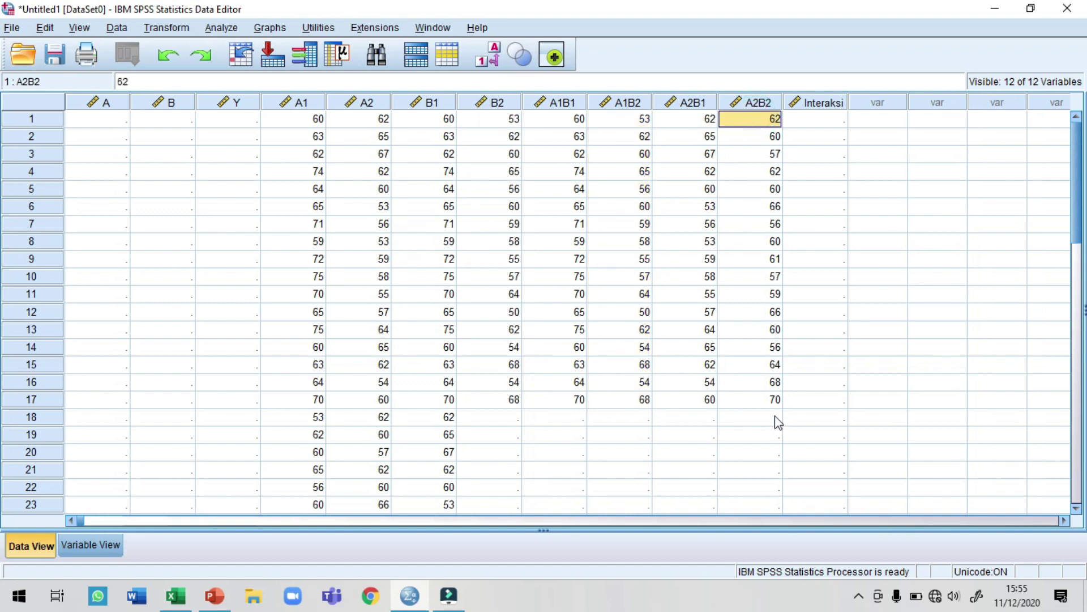
pyautogui.keyDown('shift'); pyautogui.click(759, 401); pyautogui.keyUp('shift')
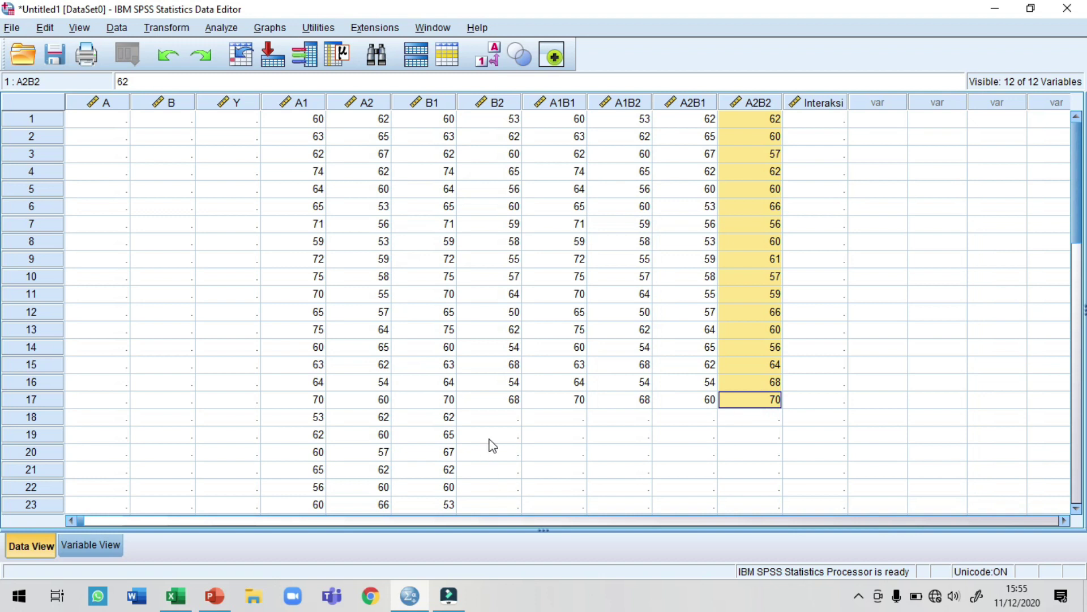
pyautogui.click(495, 418)
pyautogui.hotkey('ctrl', 'v')
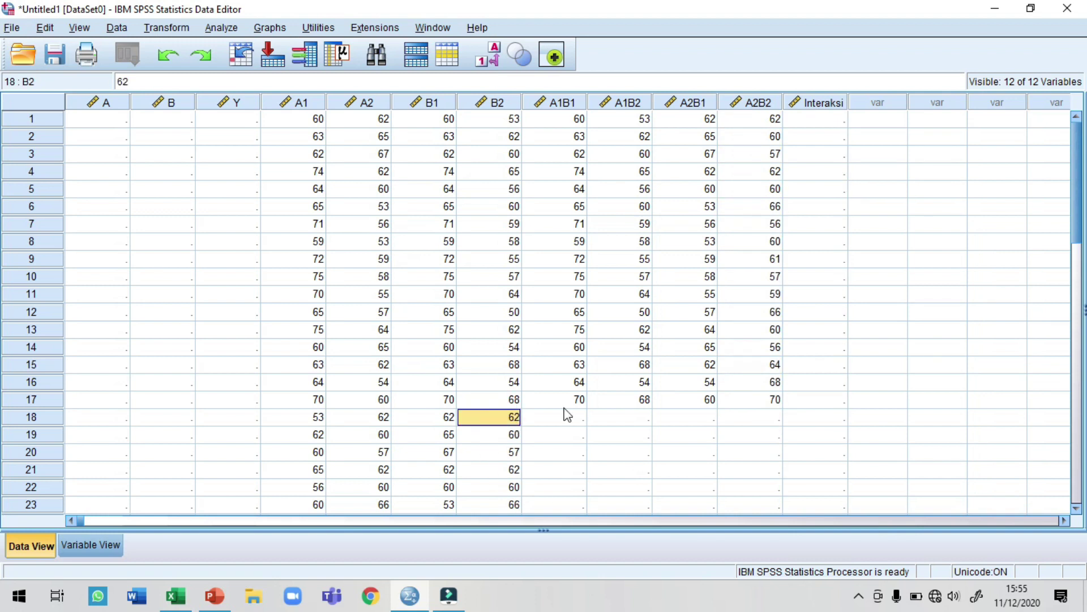
pyautogui.scroll(-3, 568, 416)
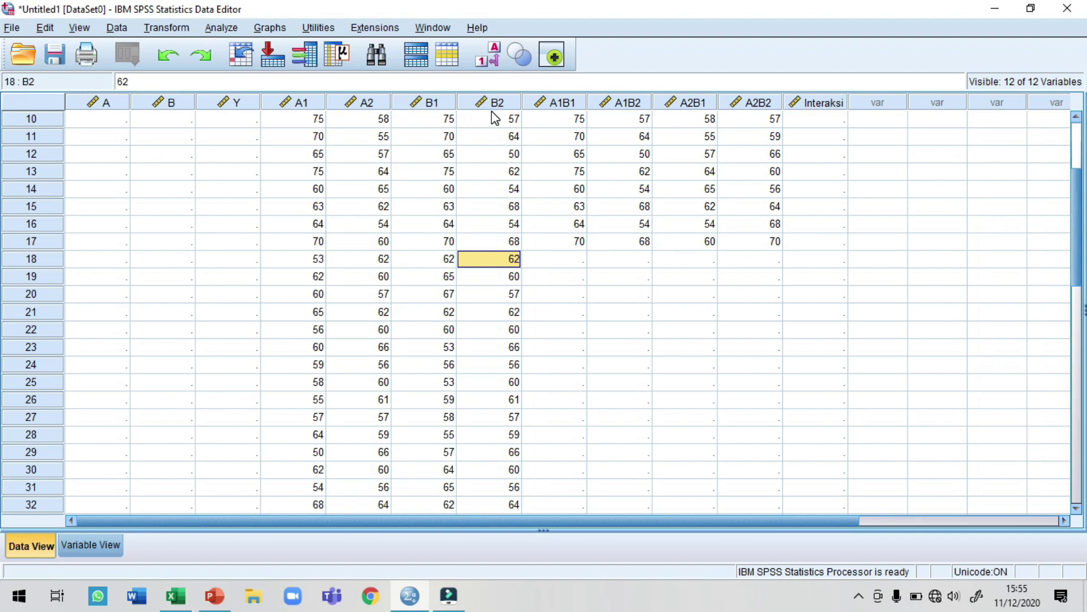
pyautogui.scroll(-1, 496, 118)
pyautogui.scroll(-1, 496, 118)
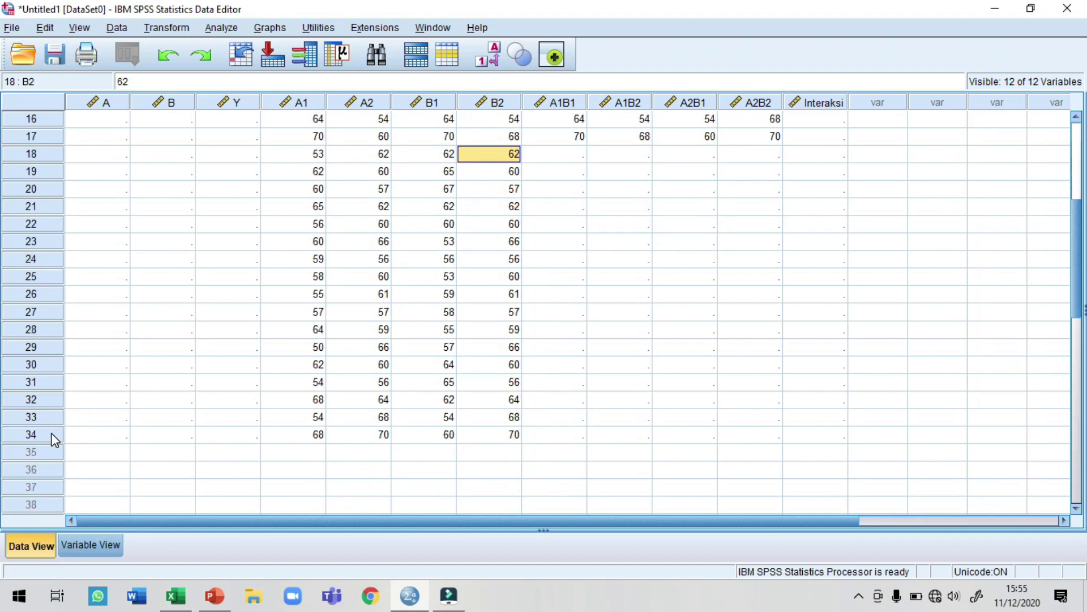
# Enter 1 in the A column at case 1 and fill that code down to case 34.
pyautogui.scroll(5, 389, 420)
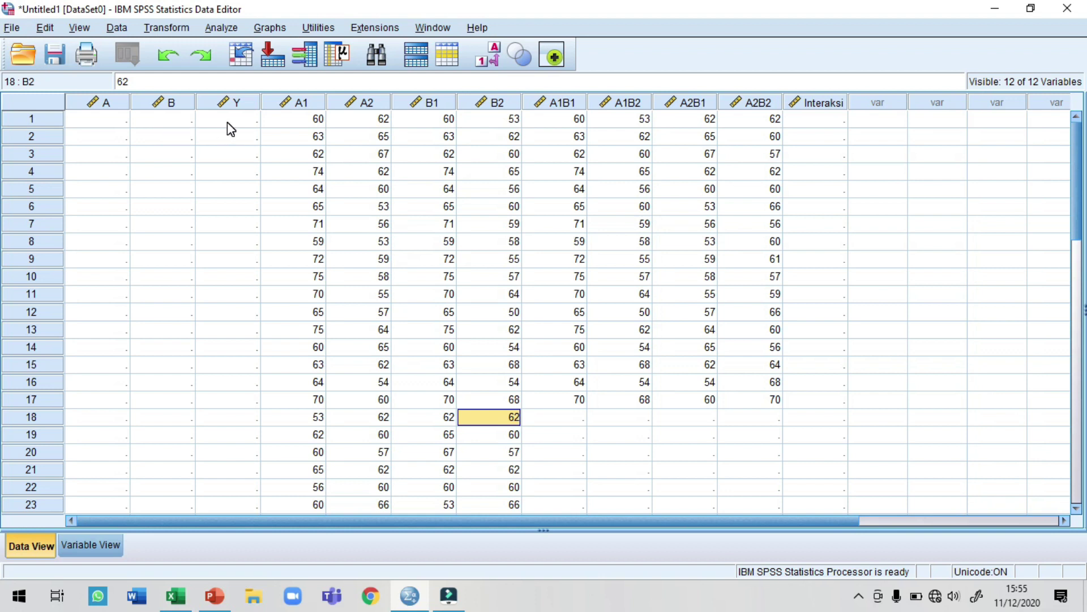
pyautogui.click(76, 120)
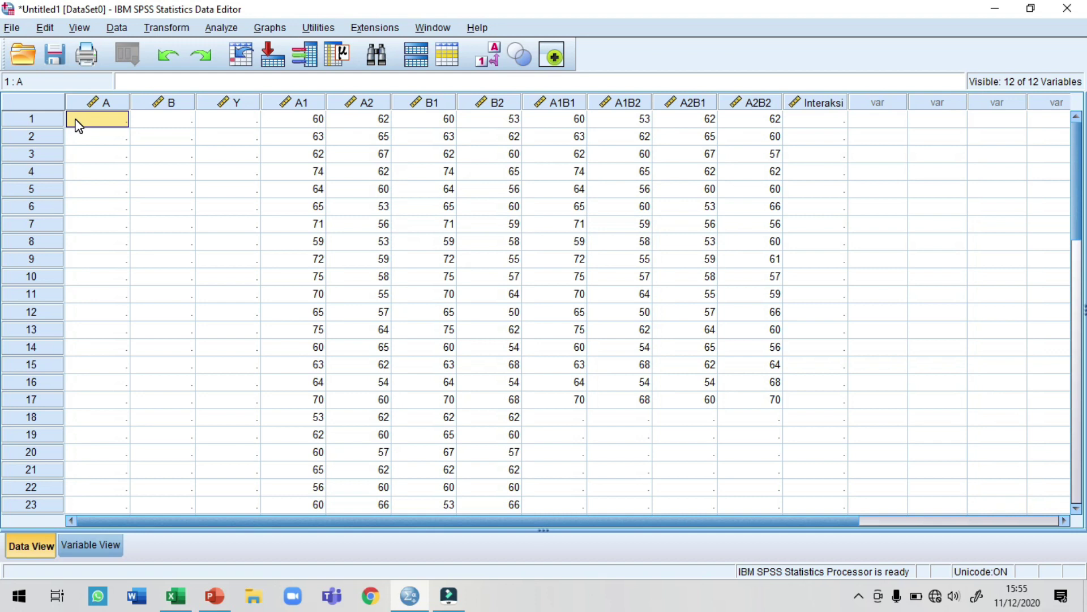
pyautogui.write('1')
pyautogui.click(76, 155)
pyautogui.click(97, 119)
pyautogui.scroll(-4, 118, 382)
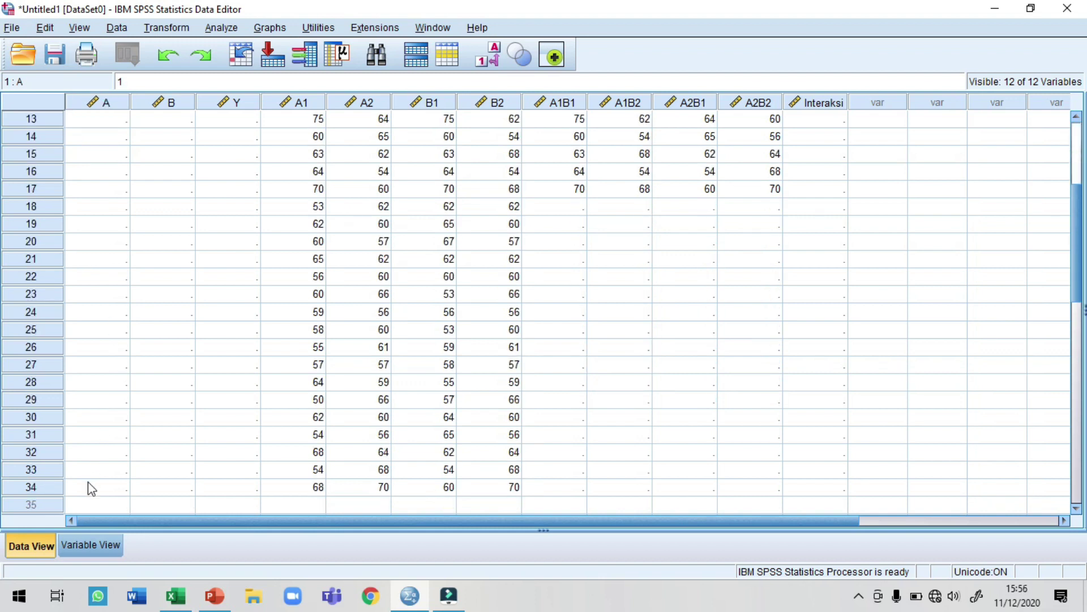
pyautogui.keyDown('shift'); pyautogui.click(90, 486); pyautogui.keyUp('shift')
pyautogui.scroll(4, 97, 399)
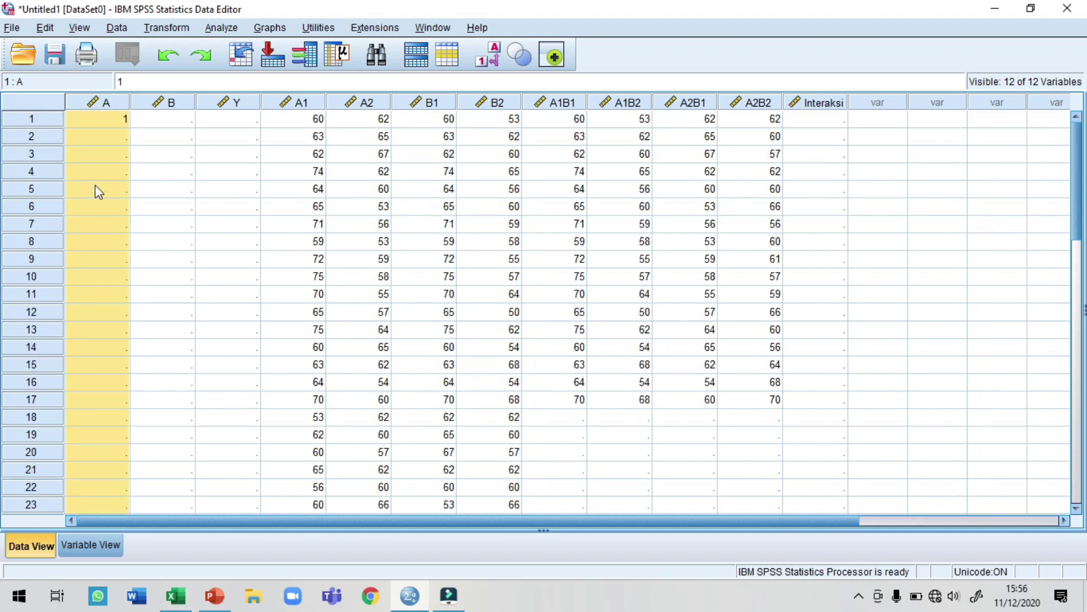
pyautogui.click(100, 119)
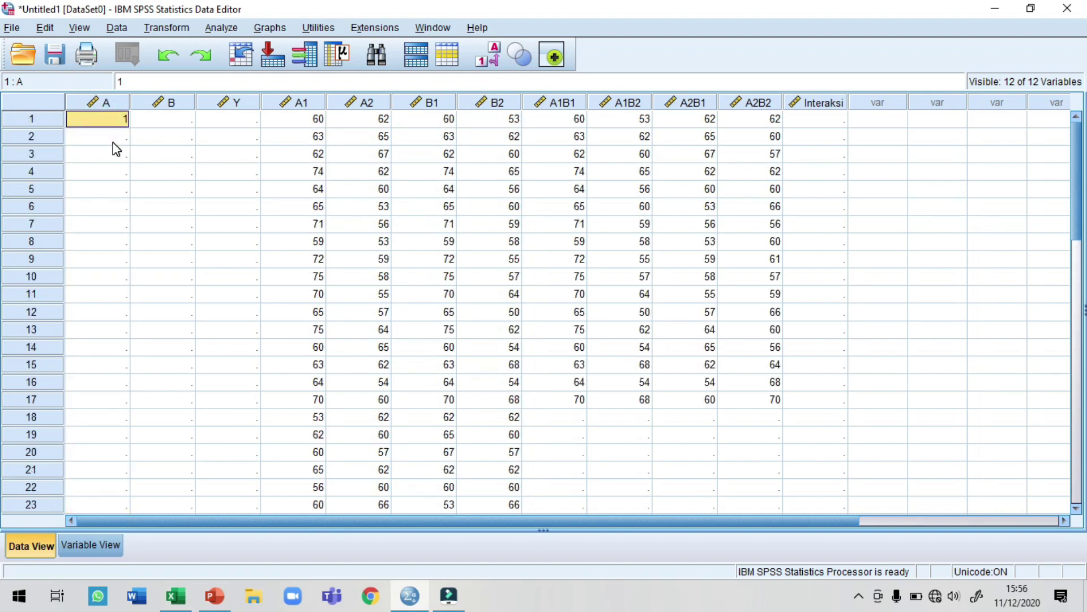
pyautogui.moveTo(113, 118); pyautogui.dragTo(99, 460)
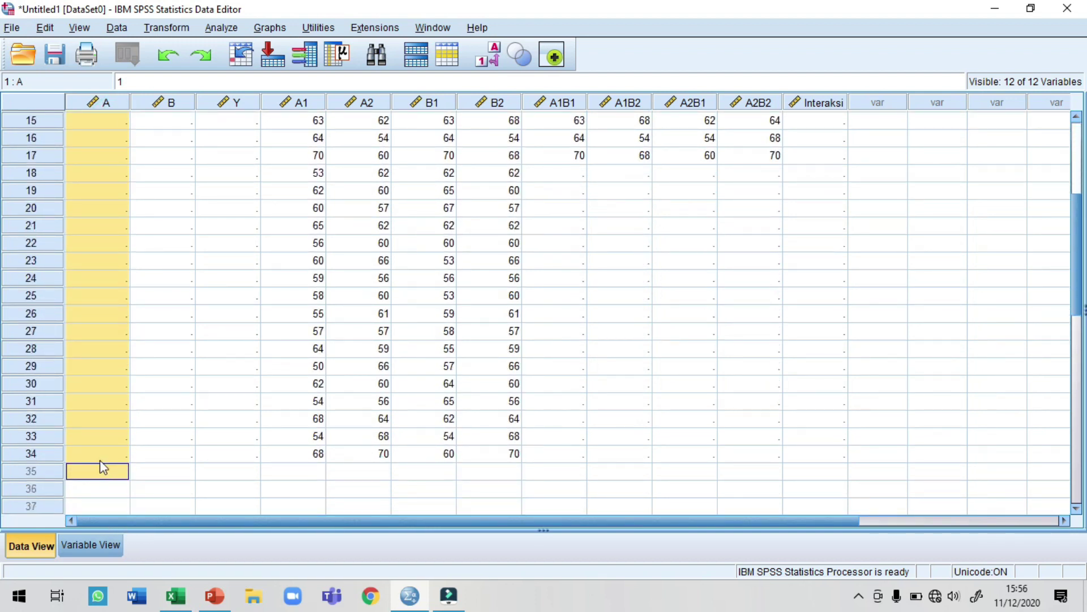
pyautogui.hotkey('ctrl', 'Return')
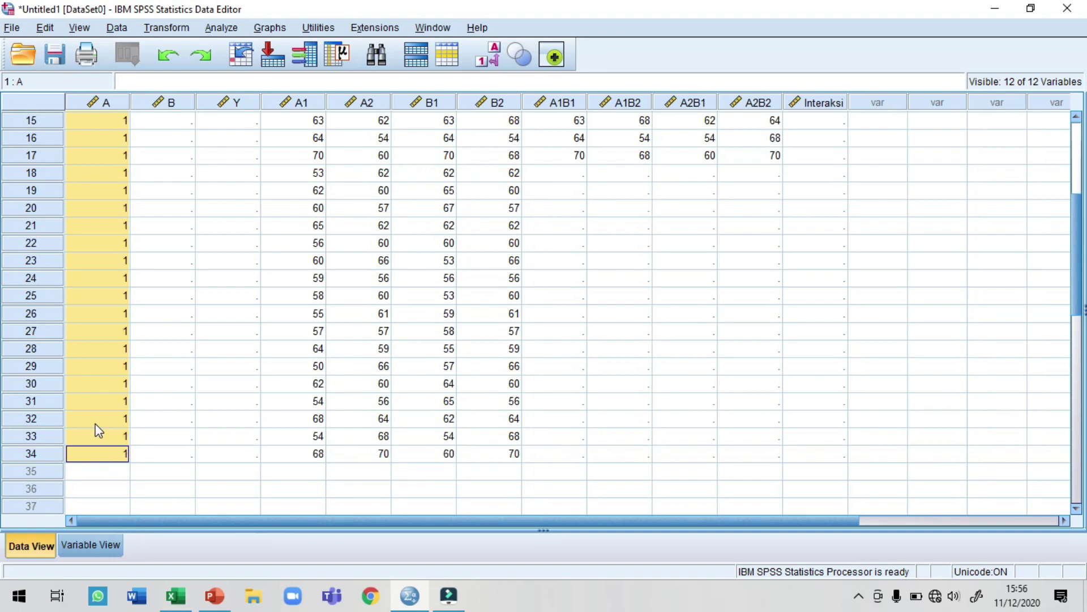
# Enter 2 in the A column at case 35 and fill that code down to case 68.
pyautogui.scroll(-2, 97, 429)
pyautogui.click(109, 383)
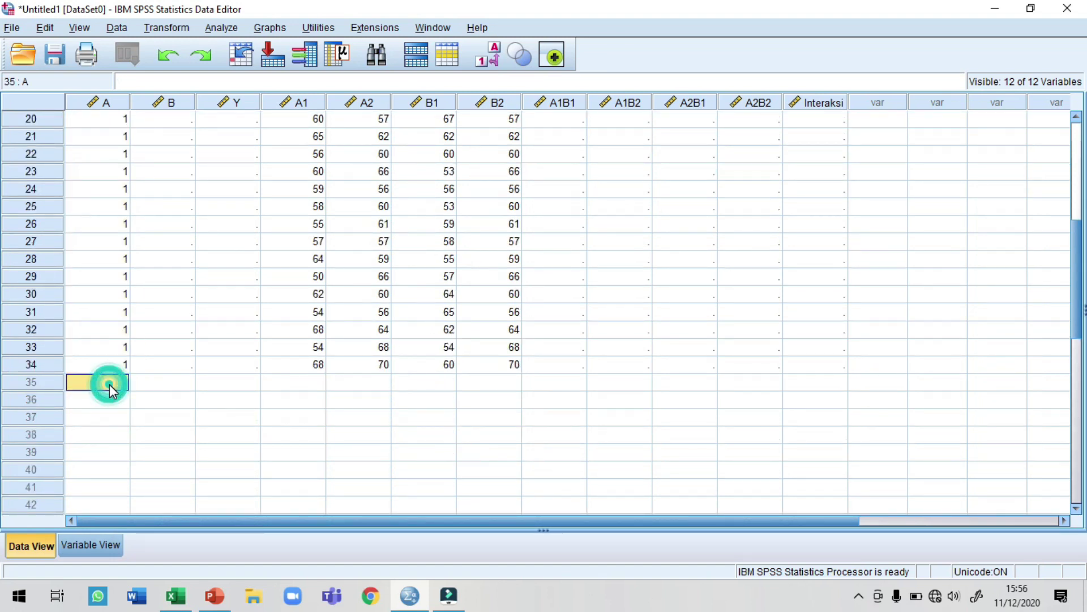
pyautogui.scroll(-4, 111, 385)
pyautogui.scroll(-3, 110, 385)
pyautogui.scroll(-1, 110, 386)
pyautogui.scroll(3, 109, 385)
pyautogui.scroll(3, 110, 386)
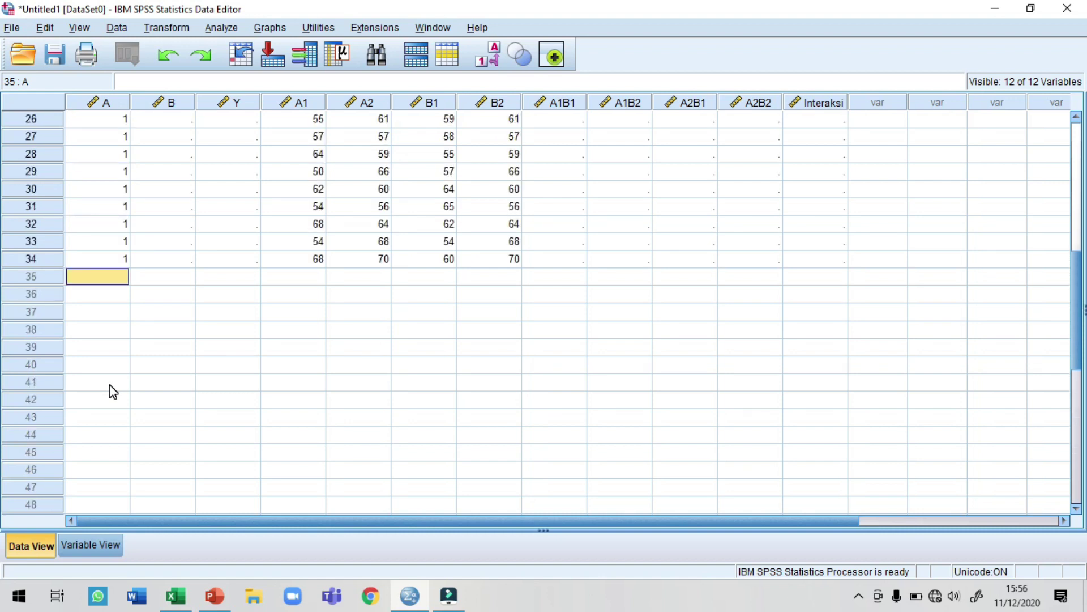
pyautogui.write('2')
pyautogui.click(114, 364)
pyautogui.click(109, 280)
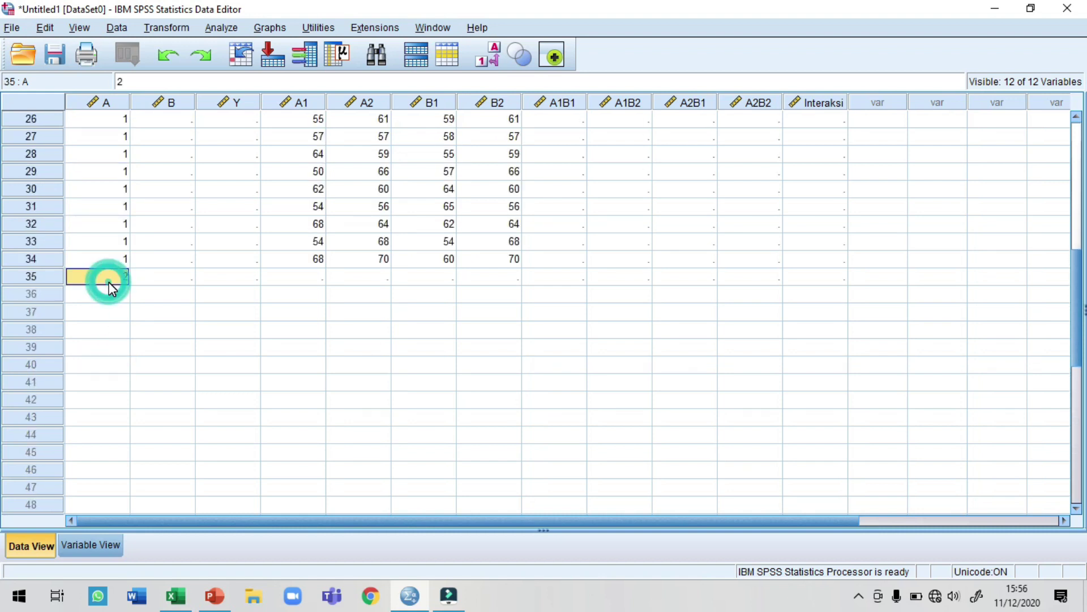
pyautogui.scroll(-2, 125, 338)
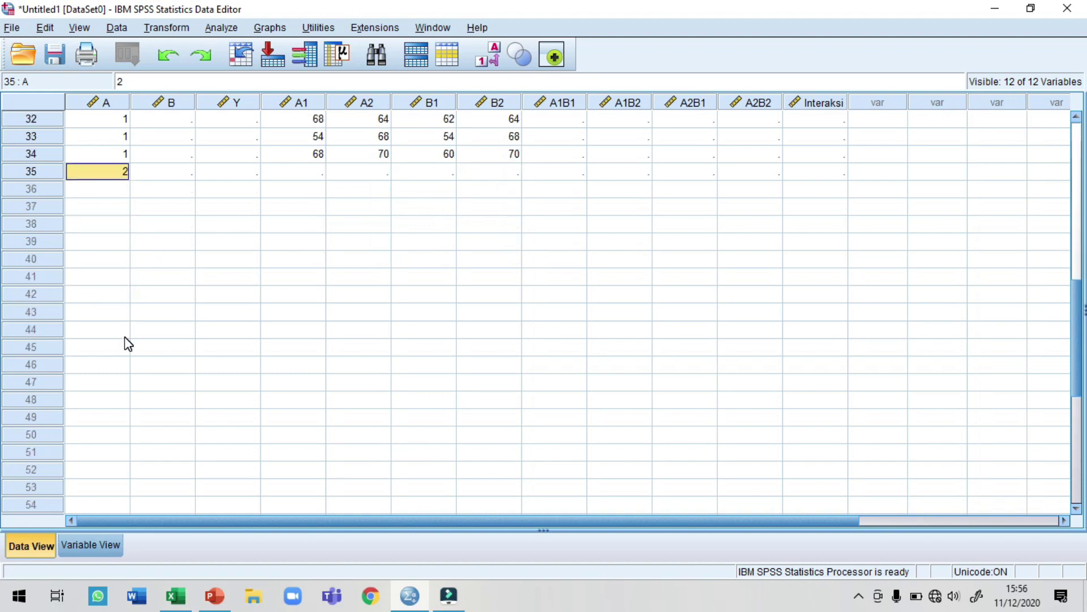
pyautogui.scroll(-5, 127, 343)
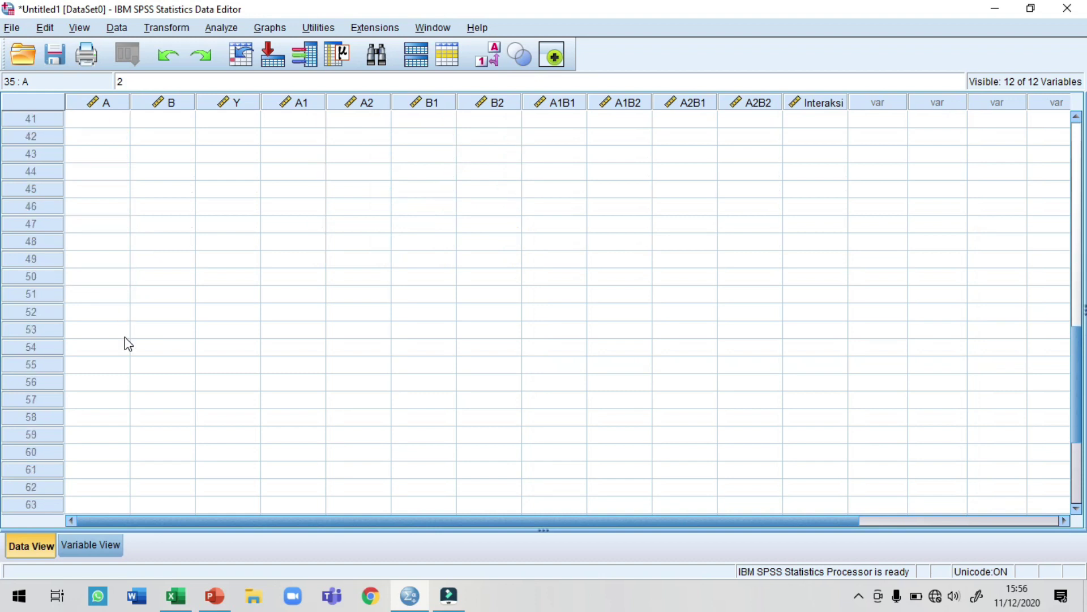
pyautogui.keyDown('shift'); pyautogui.click(104, 489); pyautogui.keyUp('shift')
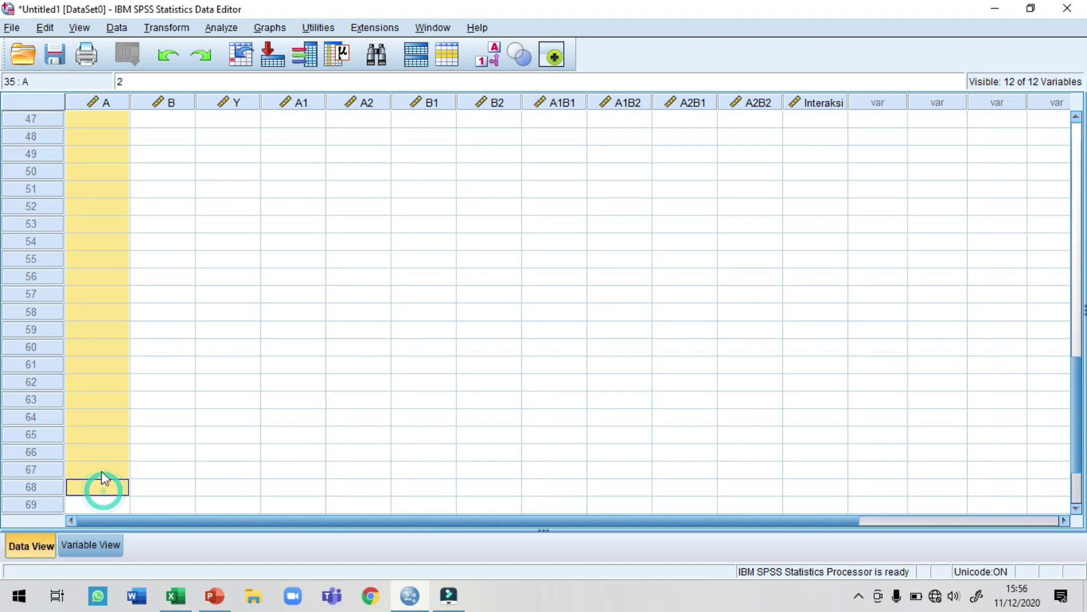
pyautogui.hotkey('ctrl', 'v')
# Fill the B column with the code 1 for cases 1 to 17.
pyautogui.scroll(15, 120, 389)
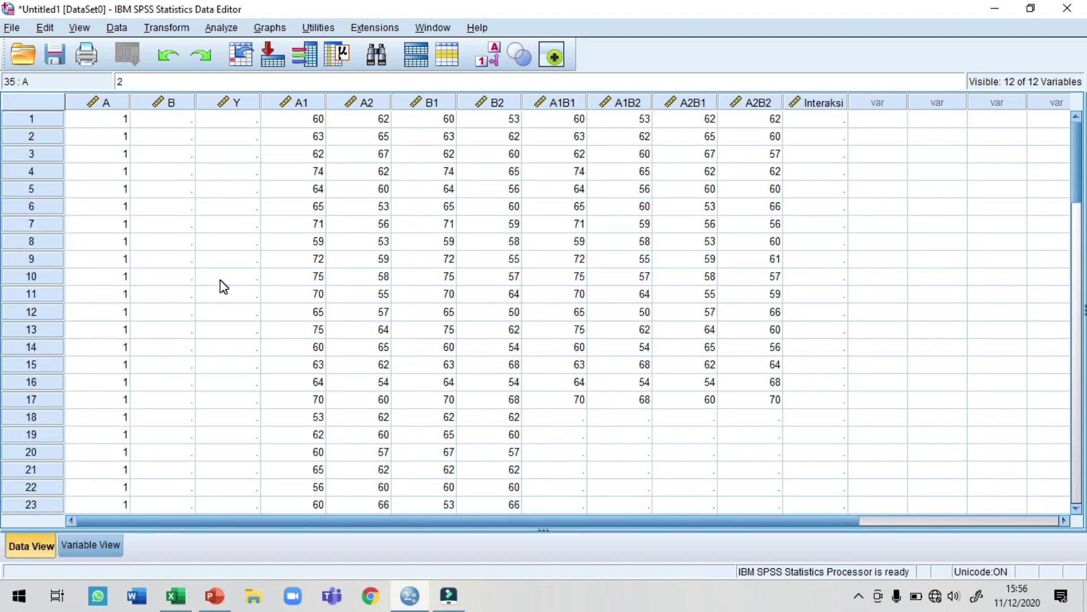
pyautogui.click(176, 116)
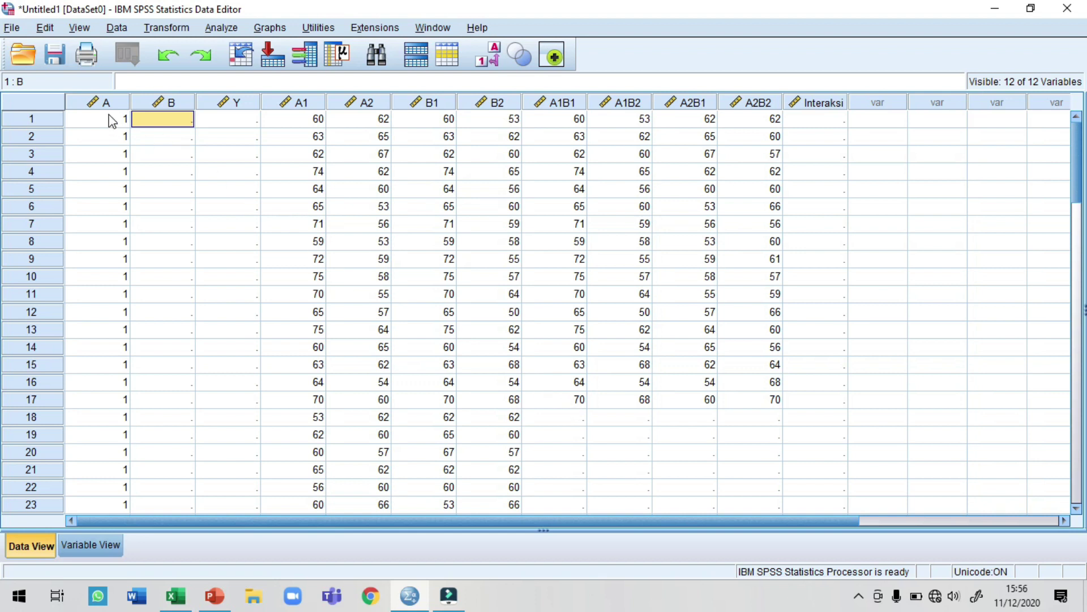
pyautogui.write('1')
pyautogui.press('Return')
pyautogui.click(173, 119)
pyautogui.keyDown('shift'); pyautogui.click(167, 401); pyautogui.keyUp('shift')
pyautogui.write('1')
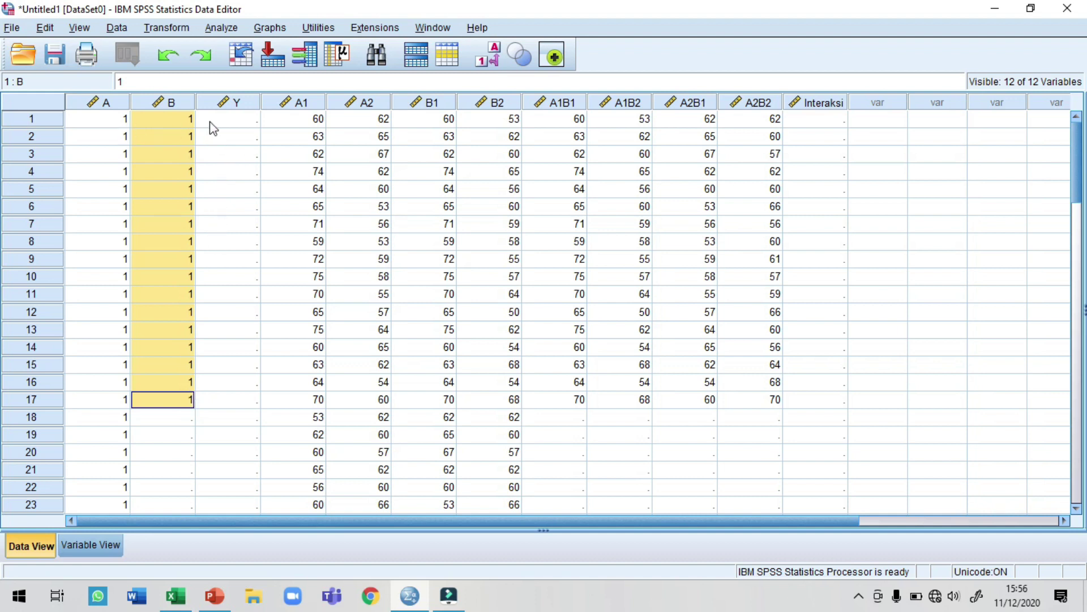
# Copy the 17 scores of A1B1 into the Y column, starting at case 1.
pyautogui.click(243, 119)
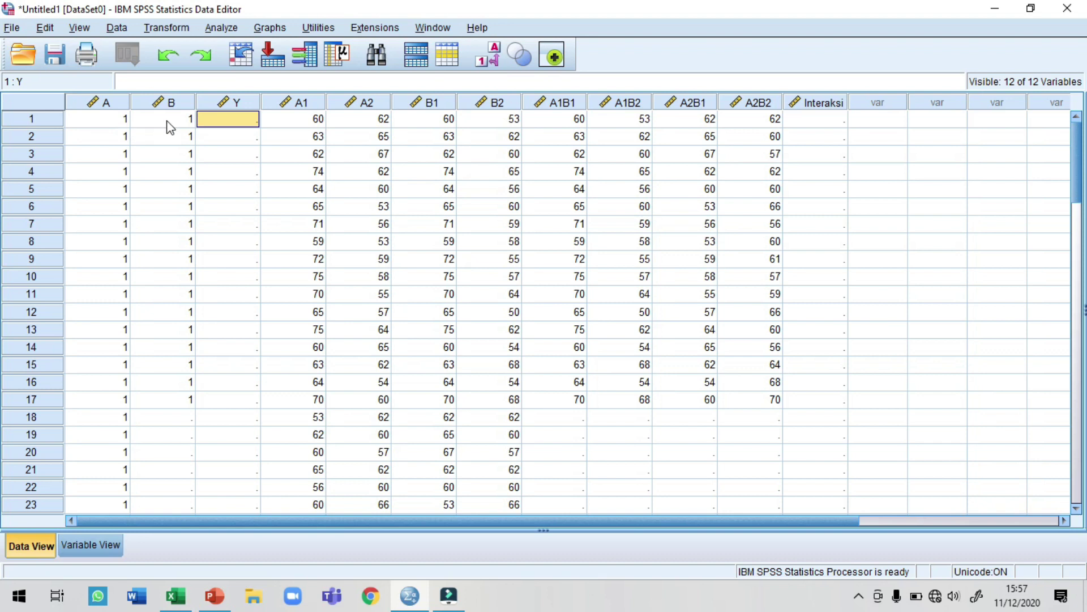
pyautogui.click(560, 120)
pyautogui.keyDown('shift'); pyautogui.click(577, 400); pyautogui.keyUp('shift')
pyautogui.hotkey('ctrl', 'c')
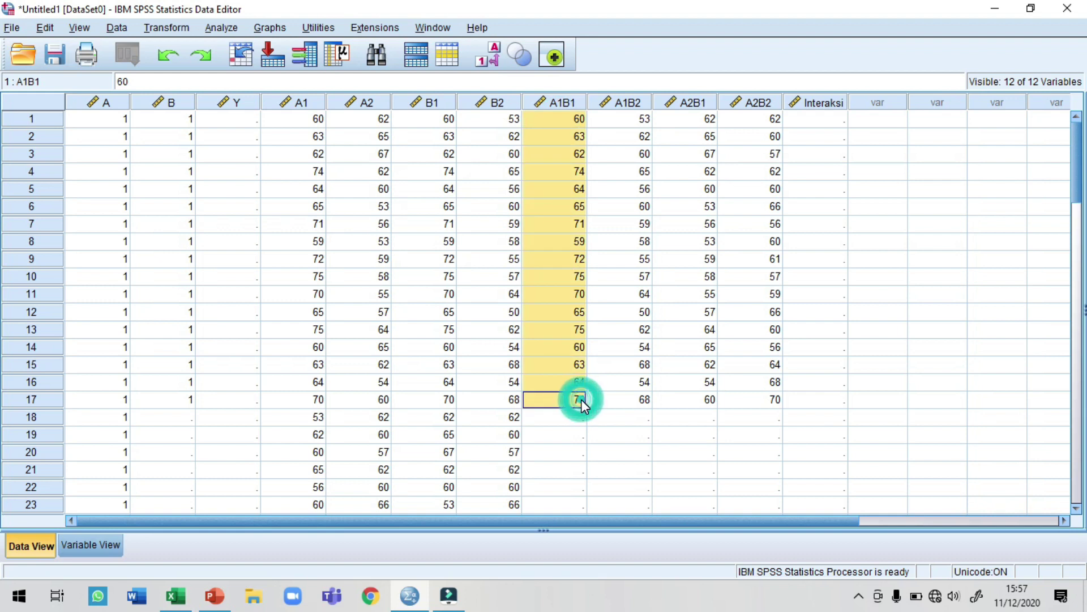
pyautogui.click(232, 119)
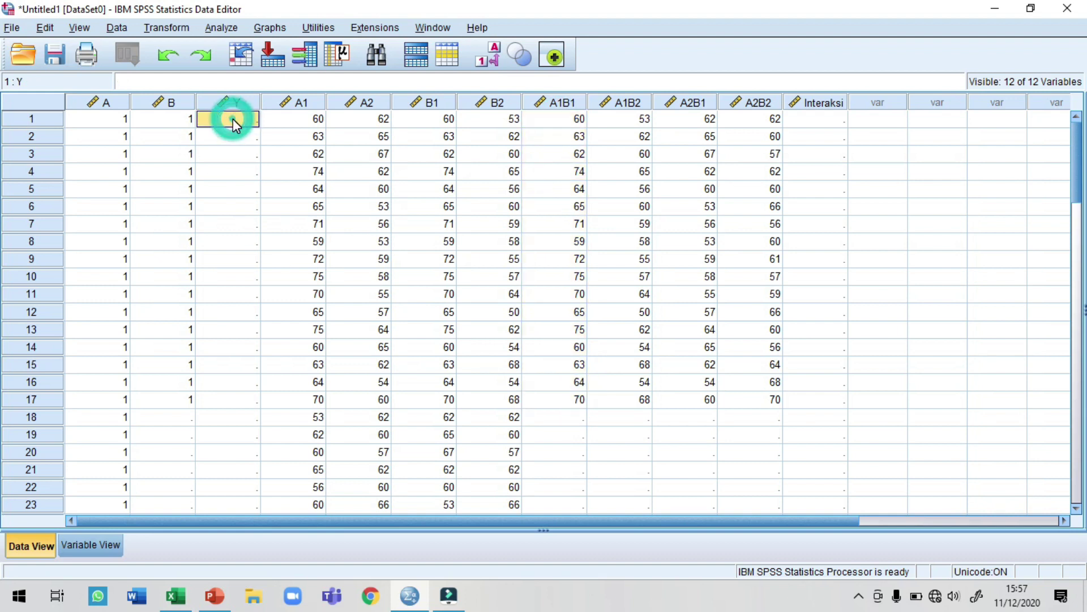
pyautogui.hotkey('ctrl', 'v')
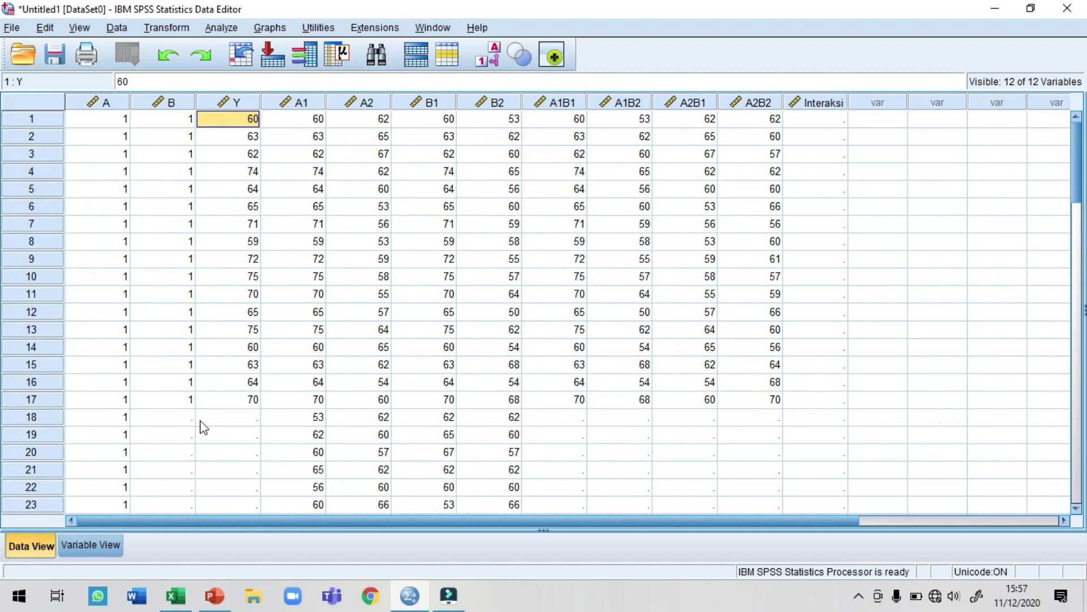
# Enter 2 in the B column at case 18 and fill that code down to case 34.
pyautogui.click(183, 420)
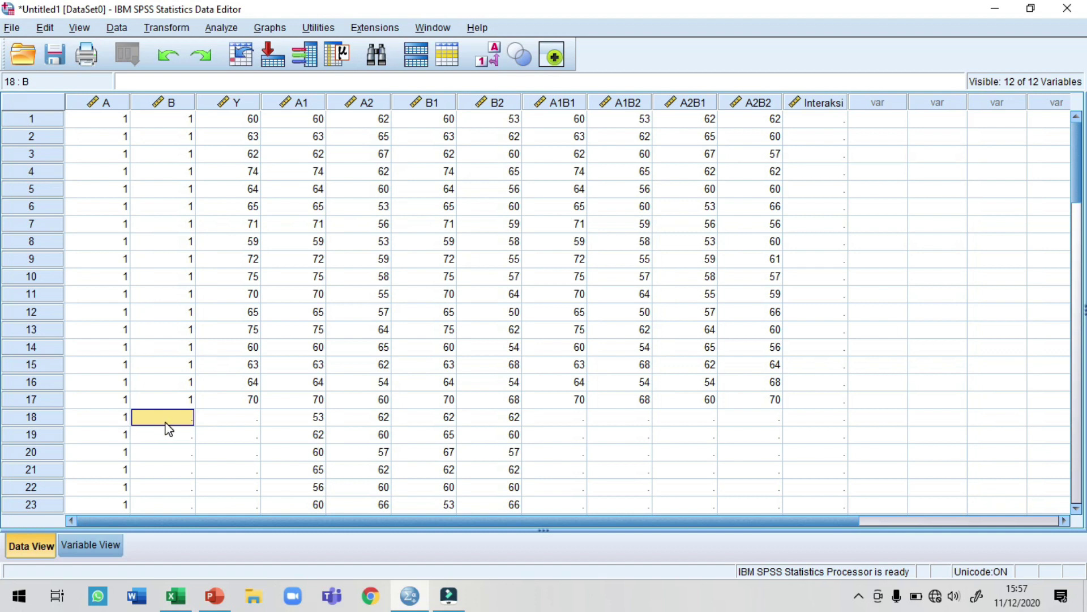
pyautogui.write('2')
pyautogui.click(190, 435)
pyautogui.click(187, 422)
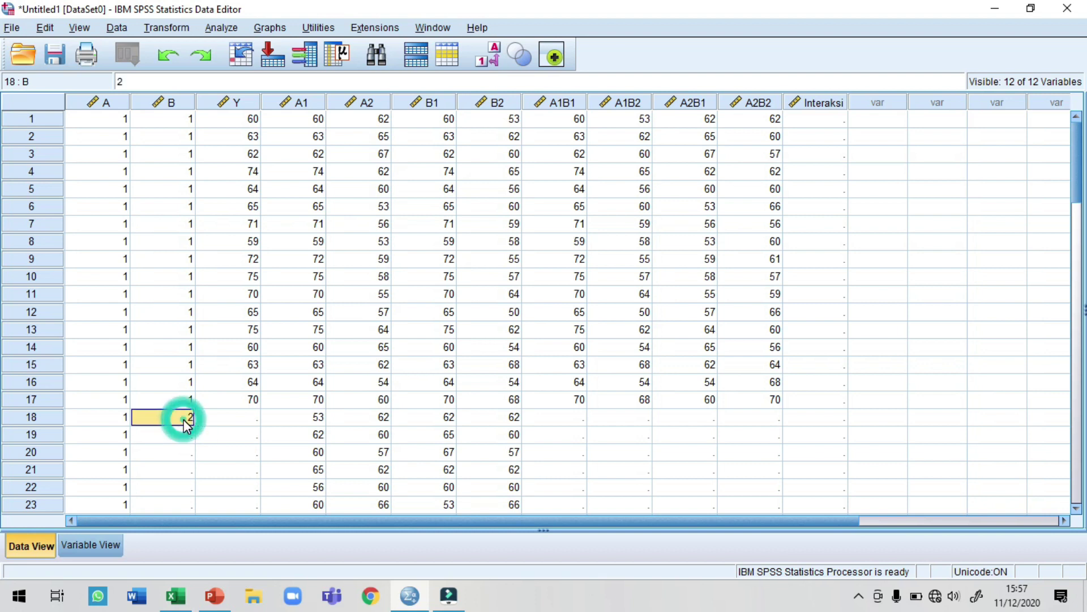
pyautogui.scroll(-3, 187, 425)
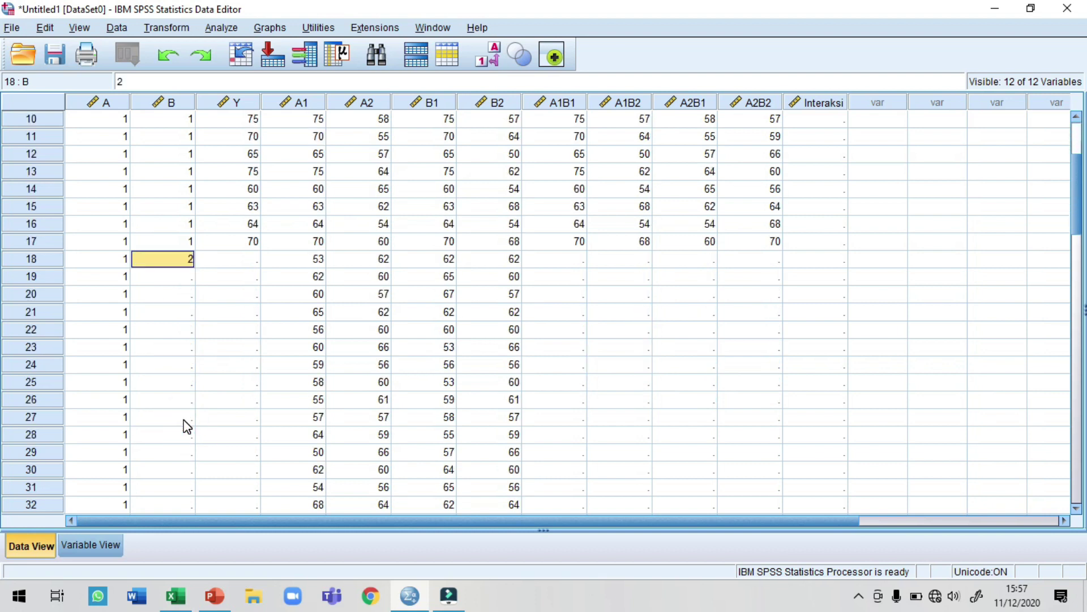
pyautogui.scroll(-2, 176, 406)
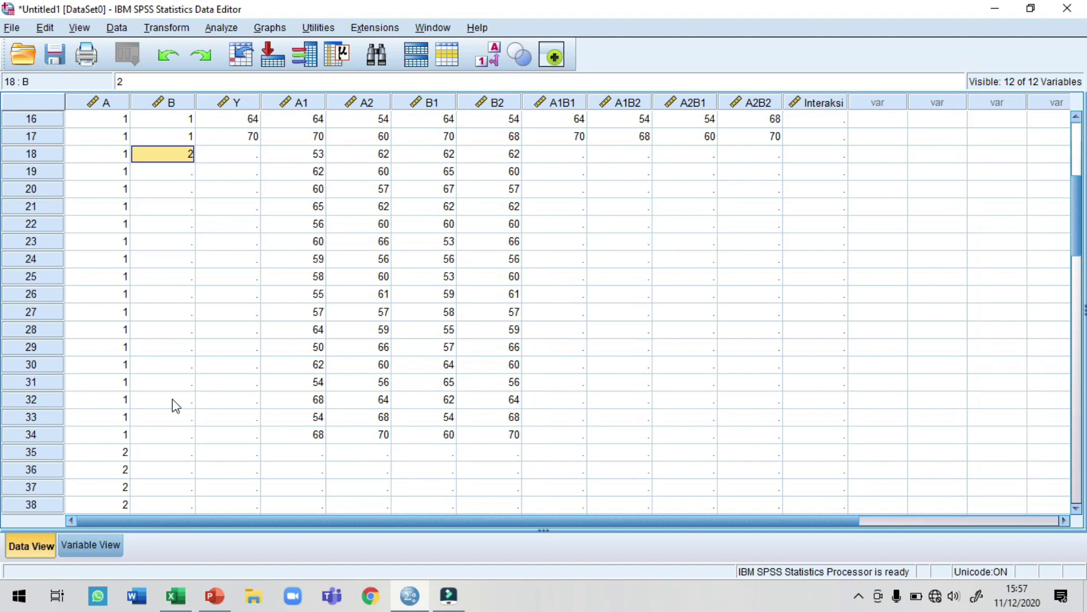
pyautogui.keyDown('shift'); pyautogui.click(176, 434); pyautogui.keyUp('shift')
pyautogui.hotkey('ctrl', 'v')
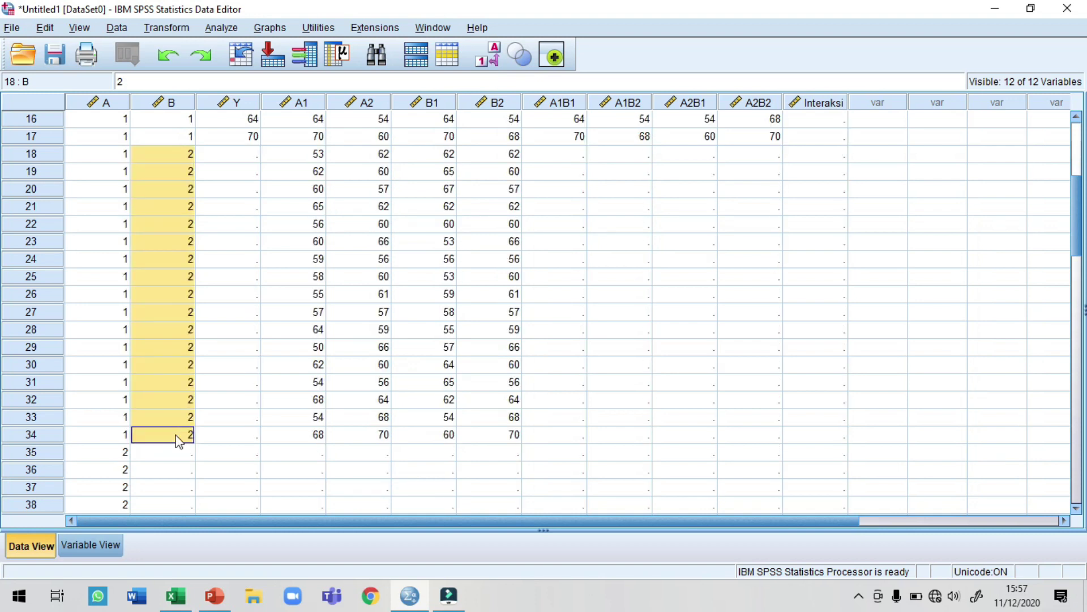
# Append the 17 scores of A1B2 to the Y column, starting at case 18.
pyautogui.scroll(4, 188, 432)
pyautogui.click(229, 364)
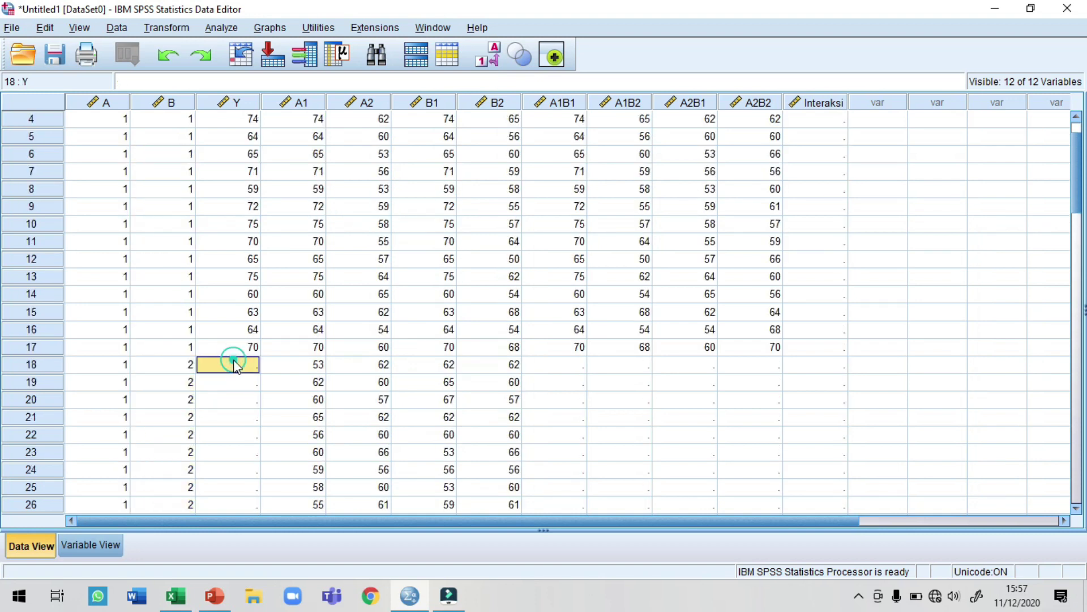
pyautogui.click(103, 366)
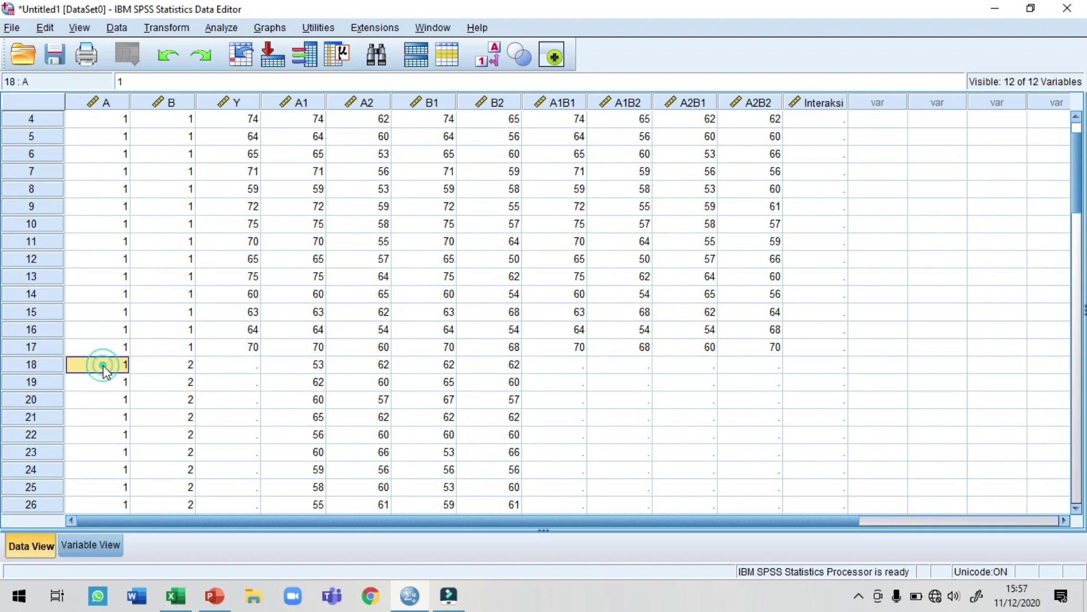
pyautogui.click(225, 366)
pyautogui.scroll(1, 527, 380)
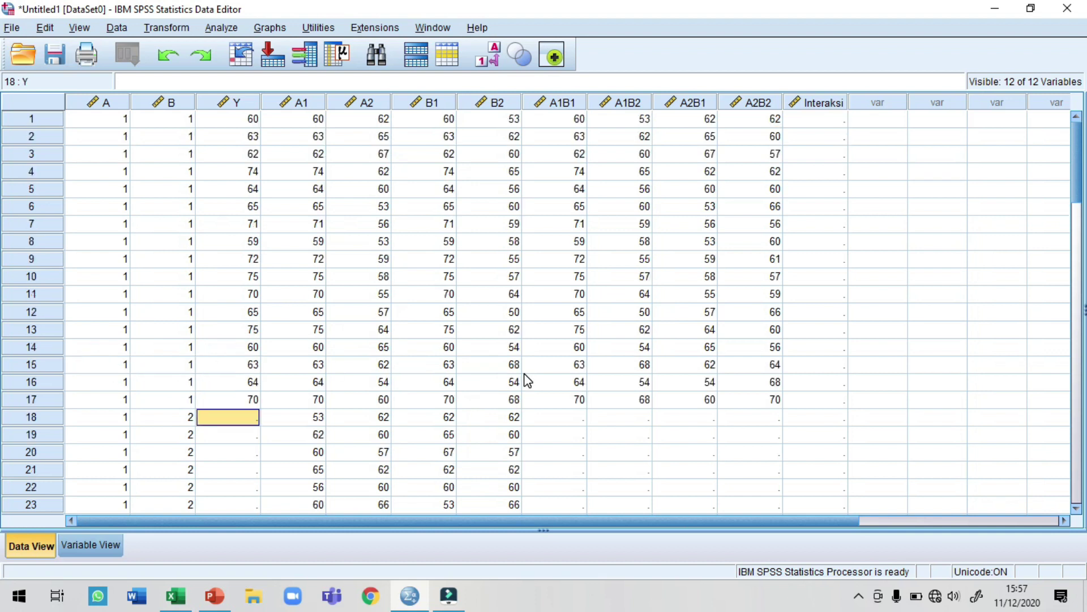
pyautogui.click(622, 120)
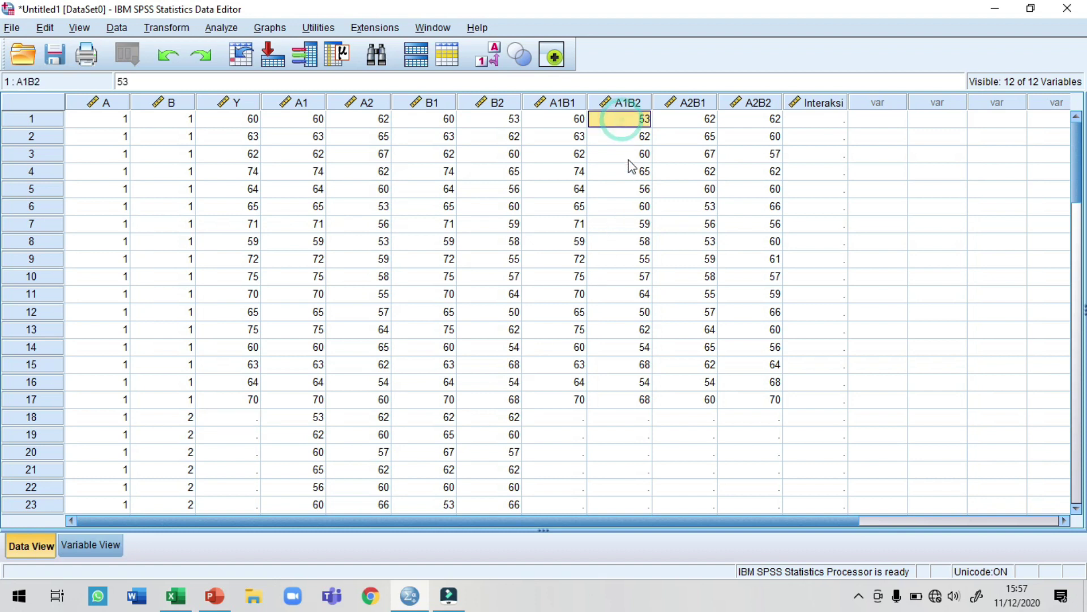
pyautogui.keyDown('shift'); pyautogui.click(638, 401); pyautogui.keyUp('shift')
pyautogui.hotkey('ctrl', 'c')
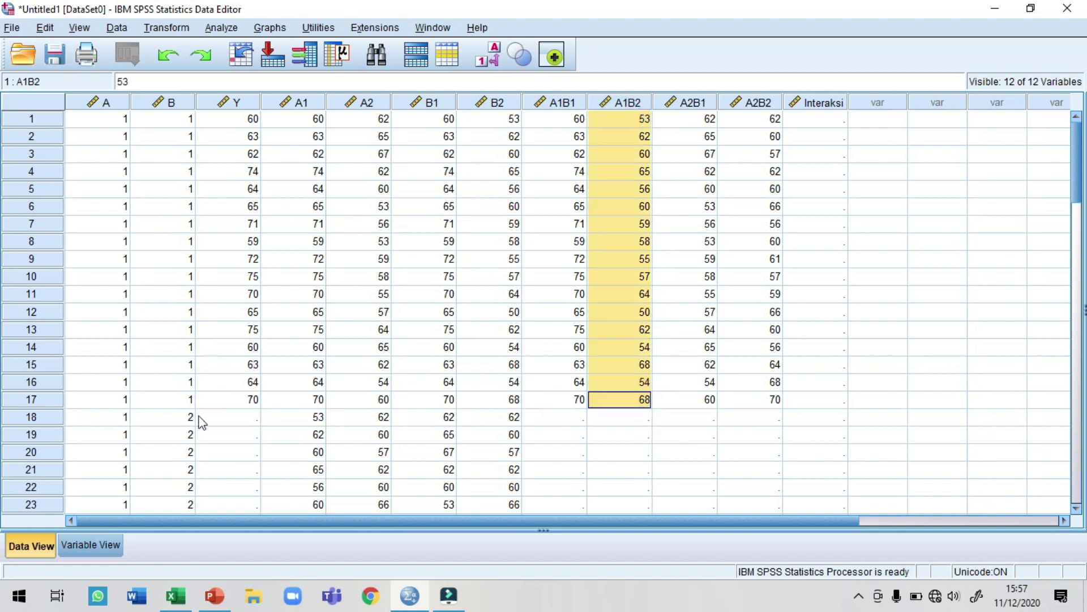
pyautogui.click(235, 419)
pyautogui.hotkey('ctrl', 'v')
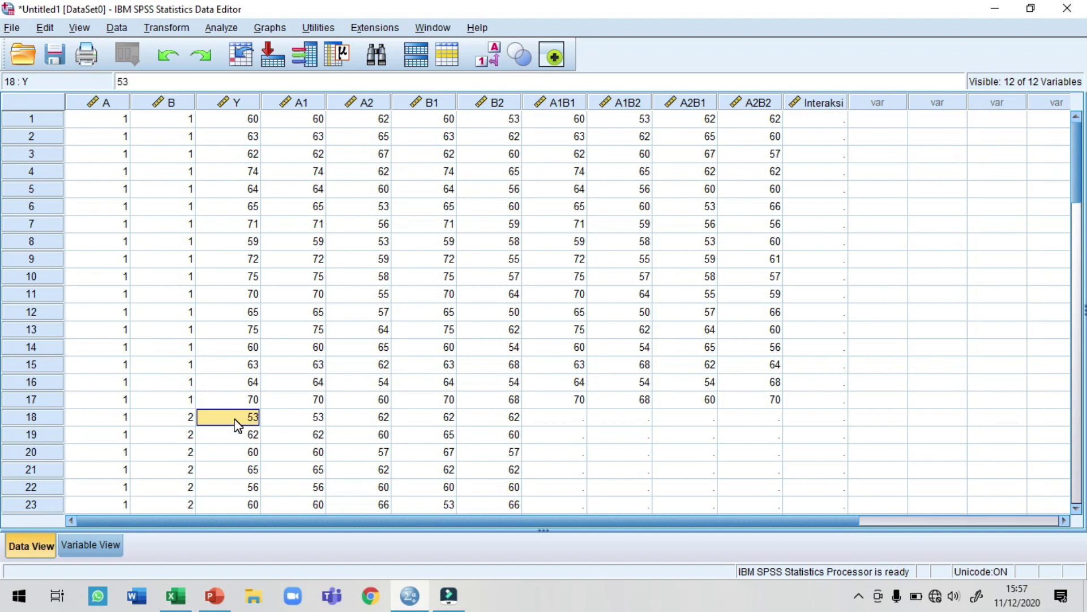
# Enter 1 in the B column at case 35 and fill that code down to case 51.
pyautogui.scroll(-6, 236, 425)
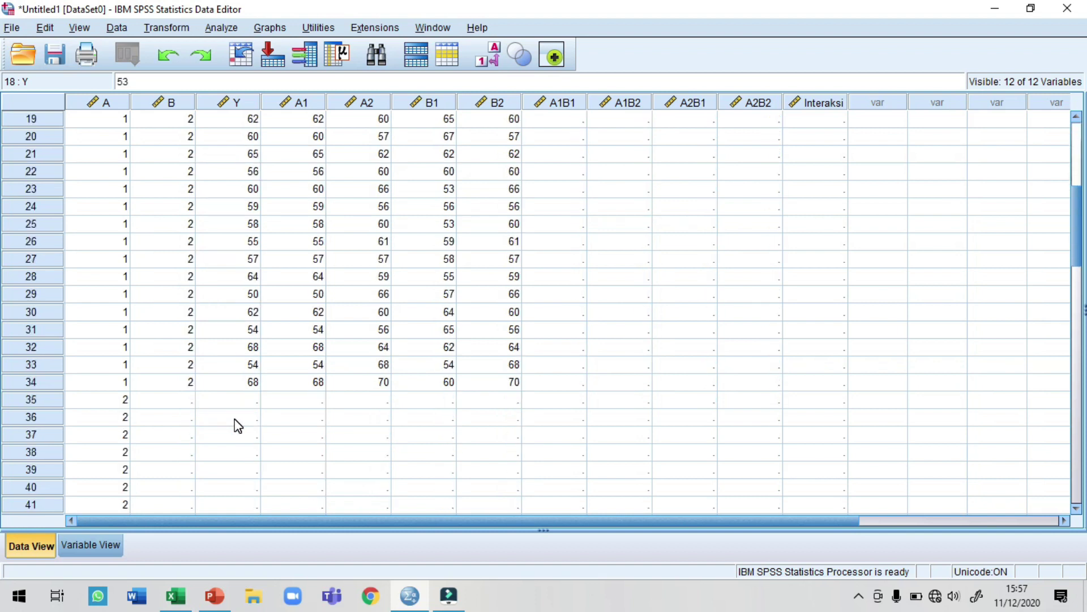
pyautogui.click(96, 398)
pyautogui.click(175, 401)
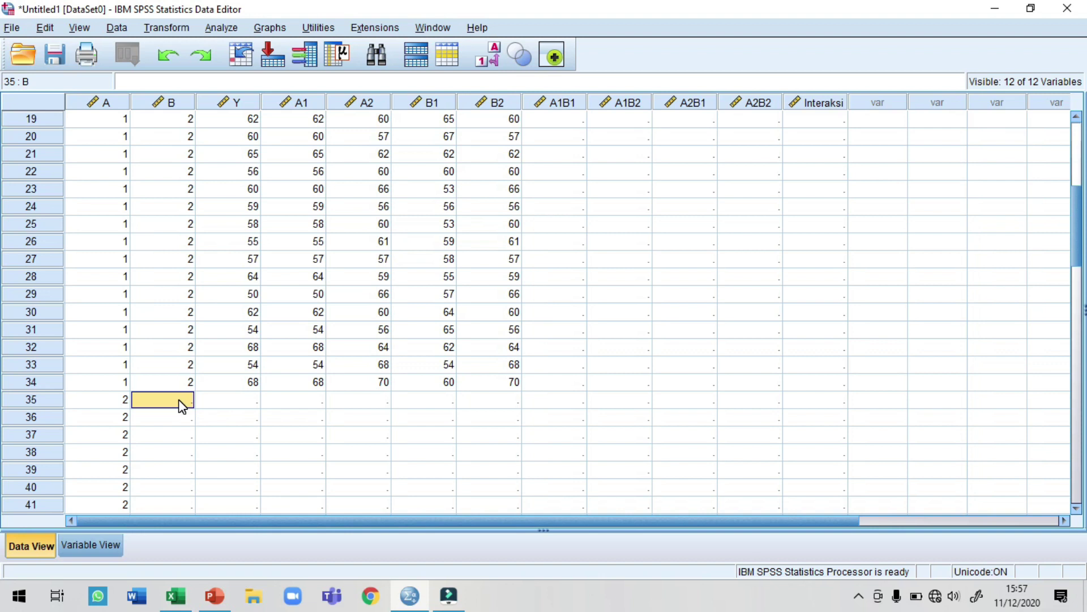
pyautogui.write('1')
pyautogui.press('Return')
pyautogui.press('Return')
pyautogui.click(177, 401)
pyautogui.scroll(-5, 180, 407)
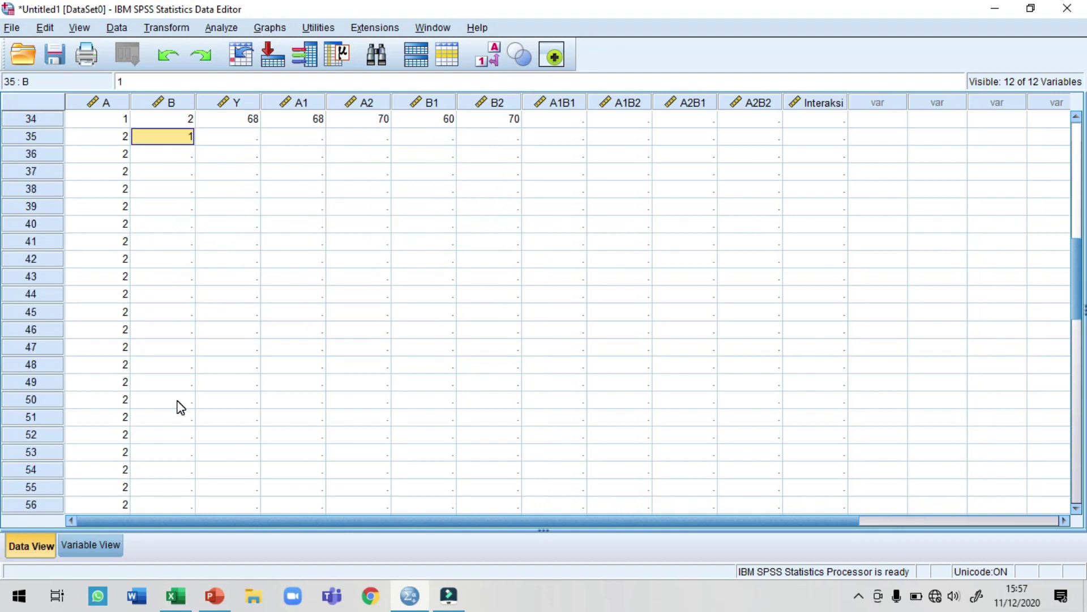
pyautogui.keyDown('shift'); pyautogui.click(175, 419); pyautogui.keyUp('shift')
pyautogui.write('1')
pyautogui.scroll(2, 251, 403)
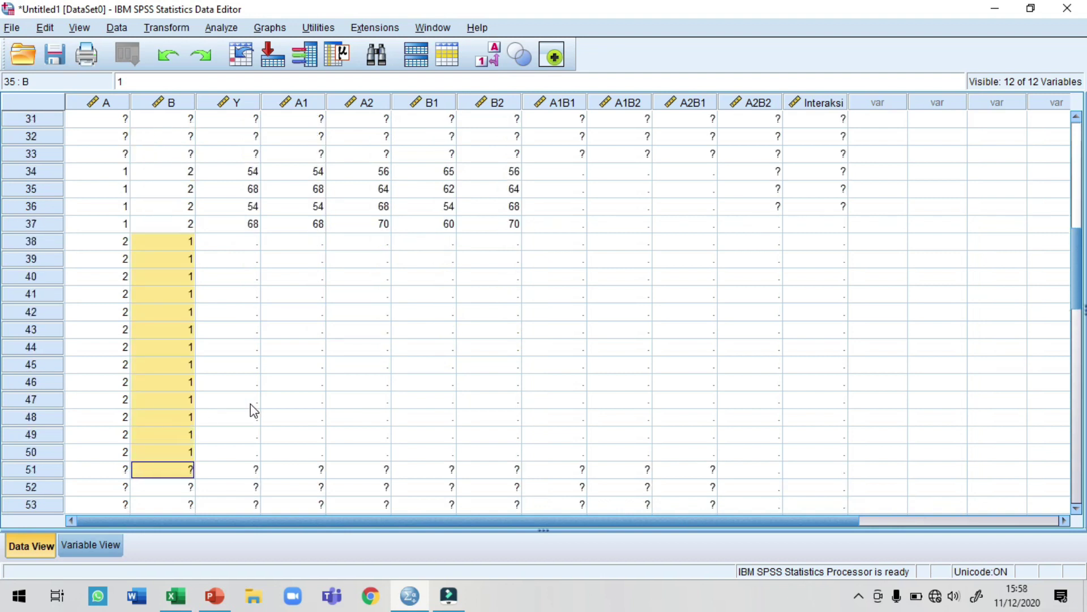
# Append the 17 scores of A2B1 to the Y column, starting at case 35.
pyautogui.click(239, 241)
pyautogui.scroll(-2, 49, 239)
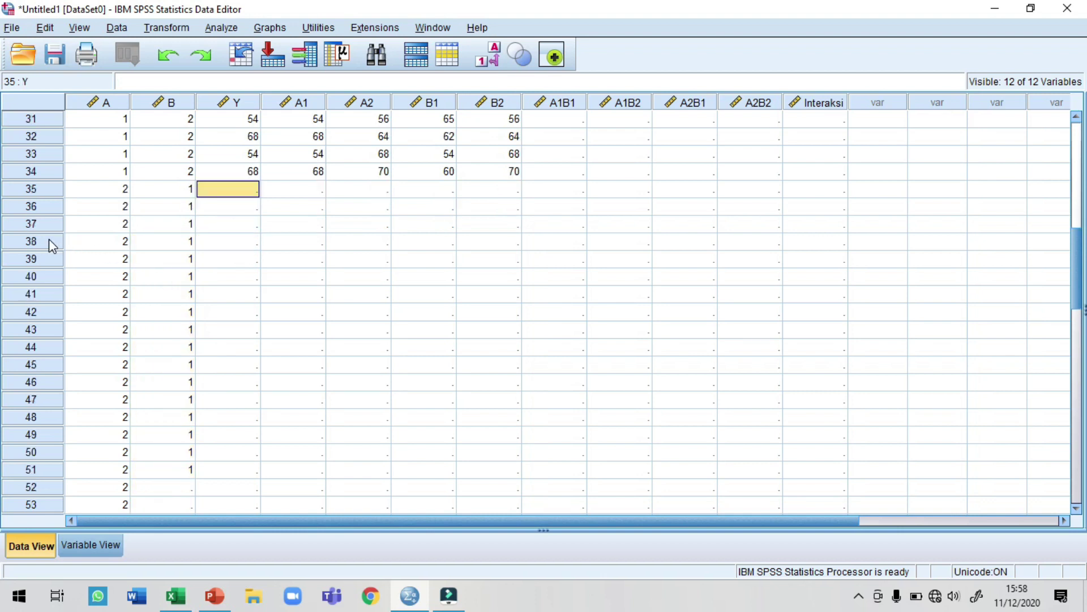
pyautogui.scroll(10, 207, 425)
pyautogui.scroll(1, 461, 400)
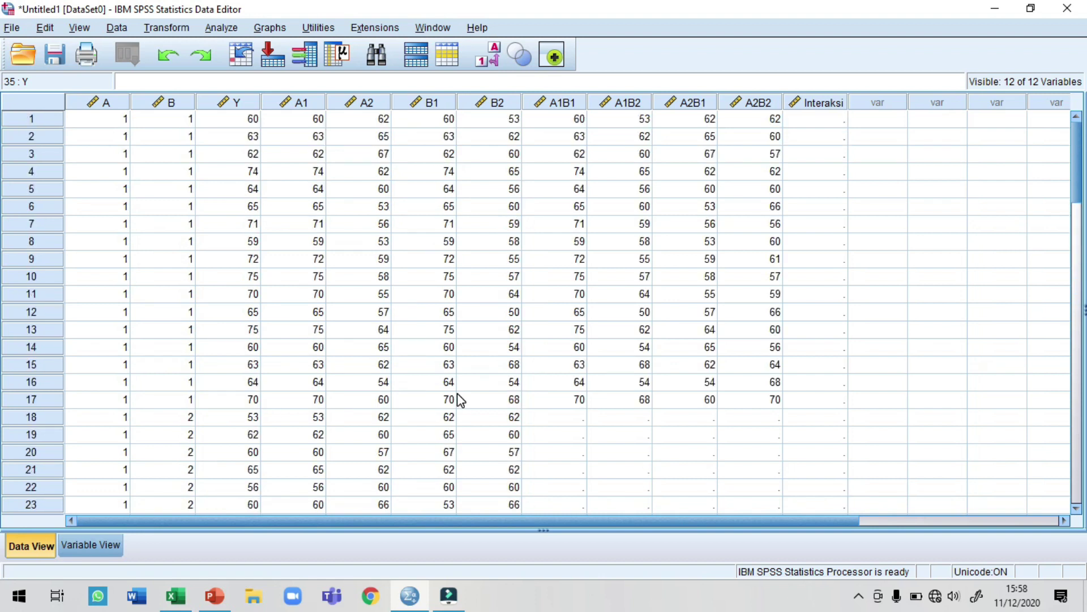
pyautogui.click(691, 120)
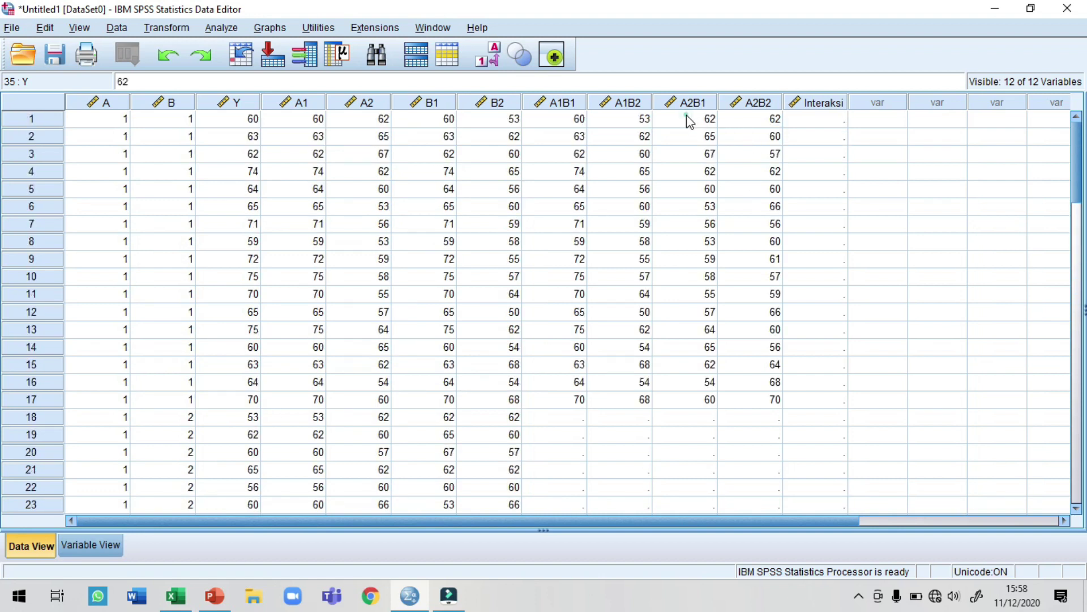
pyautogui.keyDown('shift'); pyautogui.click(714, 401); pyautogui.keyUp('shift')
pyautogui.scroll(-4, 256, 432)
pyautogui.scroll(-3, 256, 431)
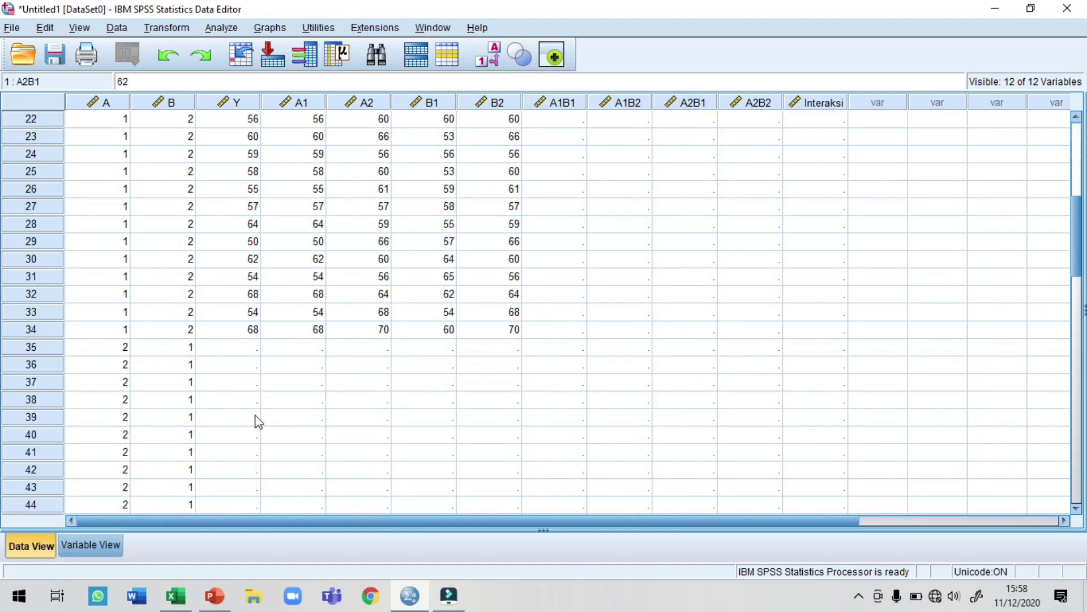
pyautogui.click(243, 348)
pyautogui.hotkey('ctrl', 'v')
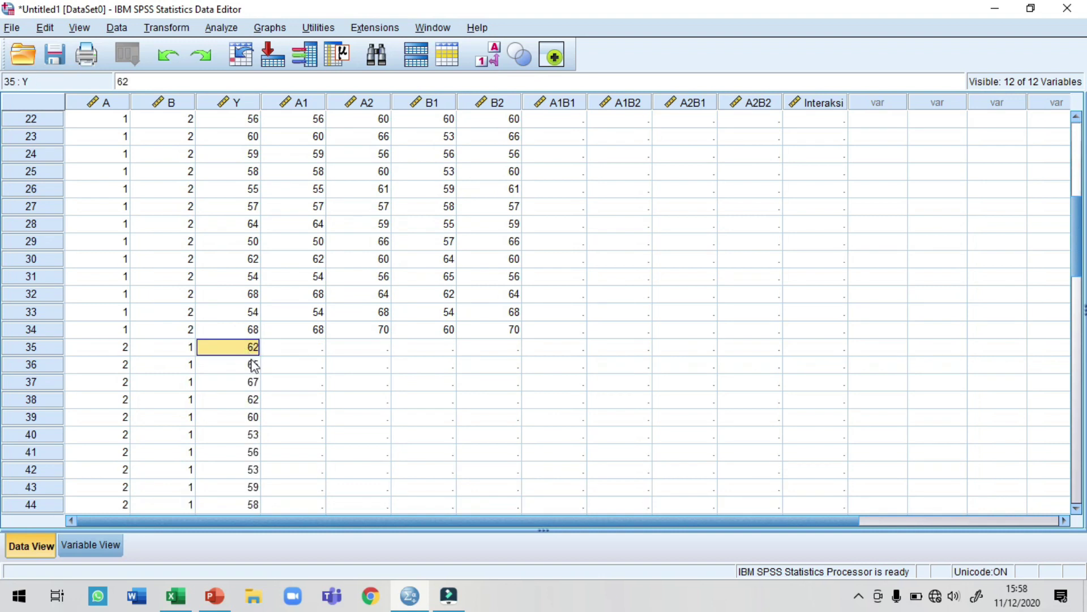
# Enter 2 in the B column at case 52 and fill that code down to case 68.
pyautogui.scroll(-7, 253, 367)
pyautogui.scroll(-2, 253, 368)
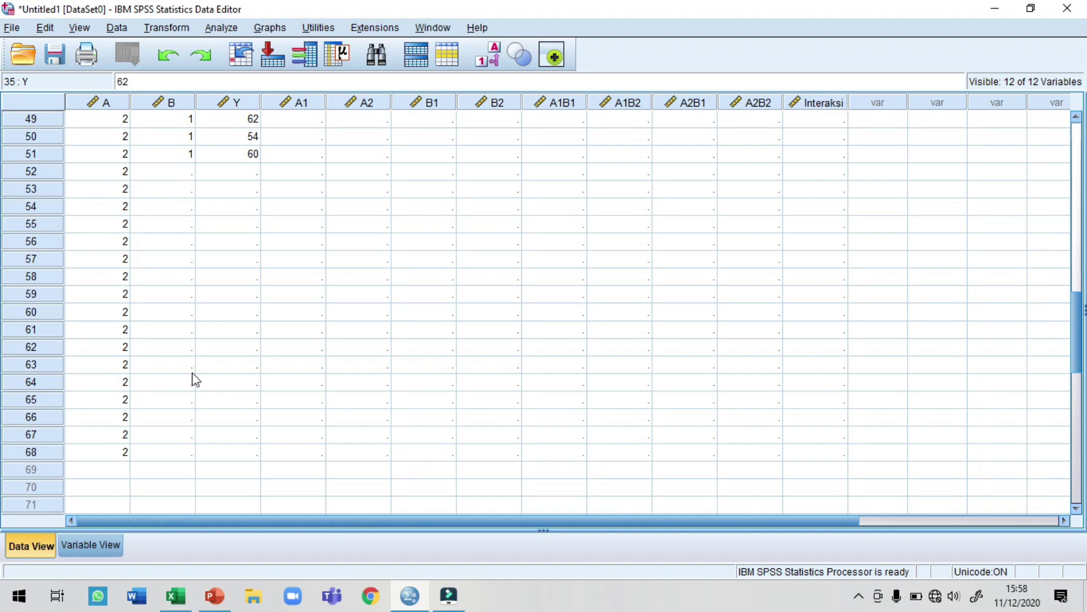
pyautogui.click(172, 172)
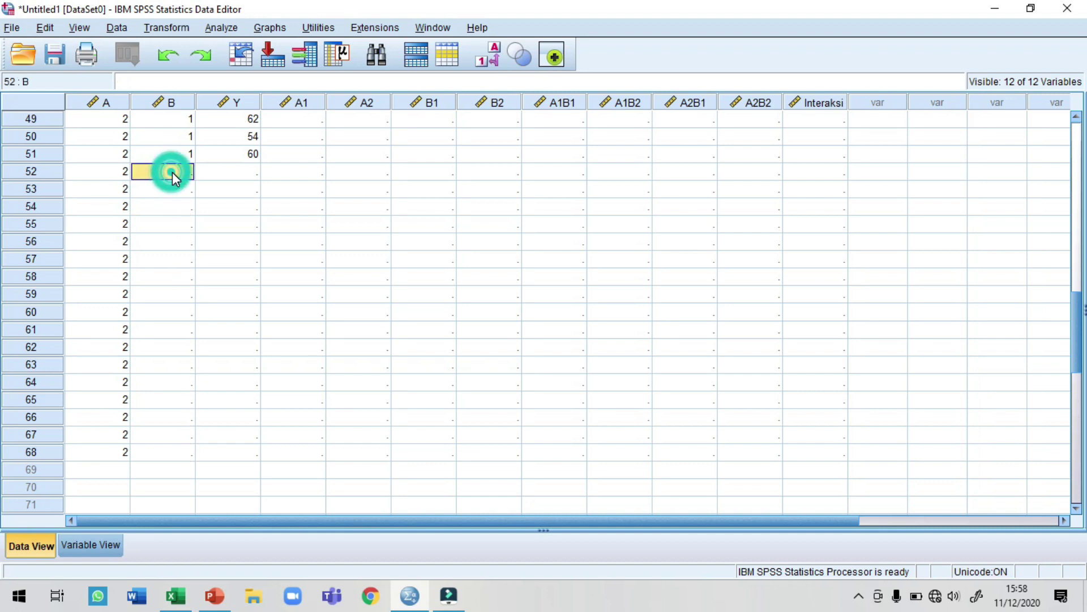
pyautogui.write('2')
pyautogui.click(175, 189)
pyautogui.click(183, 172)
pyautogui.keyDown('shift'); pyautogui.click(172, 453); pyautogui.keyUp('shift')
pyautogui.hotkey('ctrl', 'v')
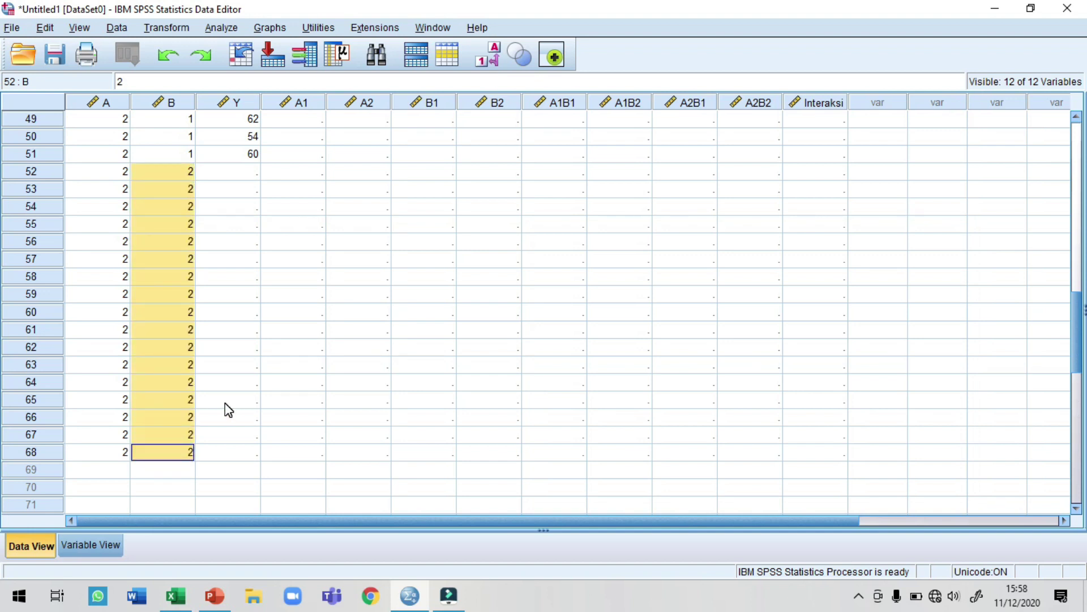
# Append the 17 scores of A2B2 to the Y column, starting at case 52.
pyautogui.scroll(15, 452, 345)
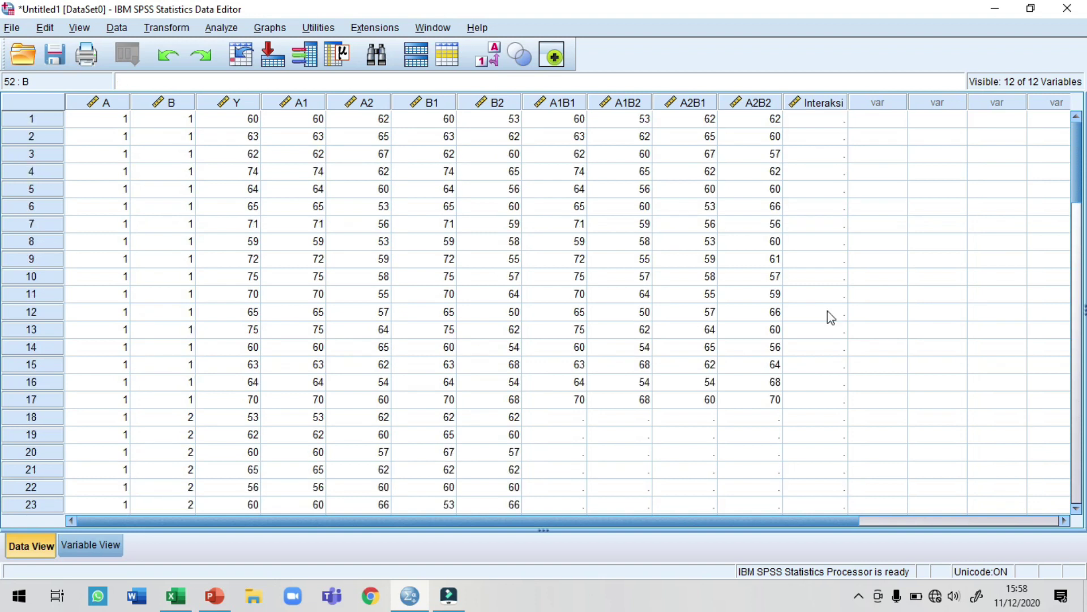
pyautogui.click(755, 119)
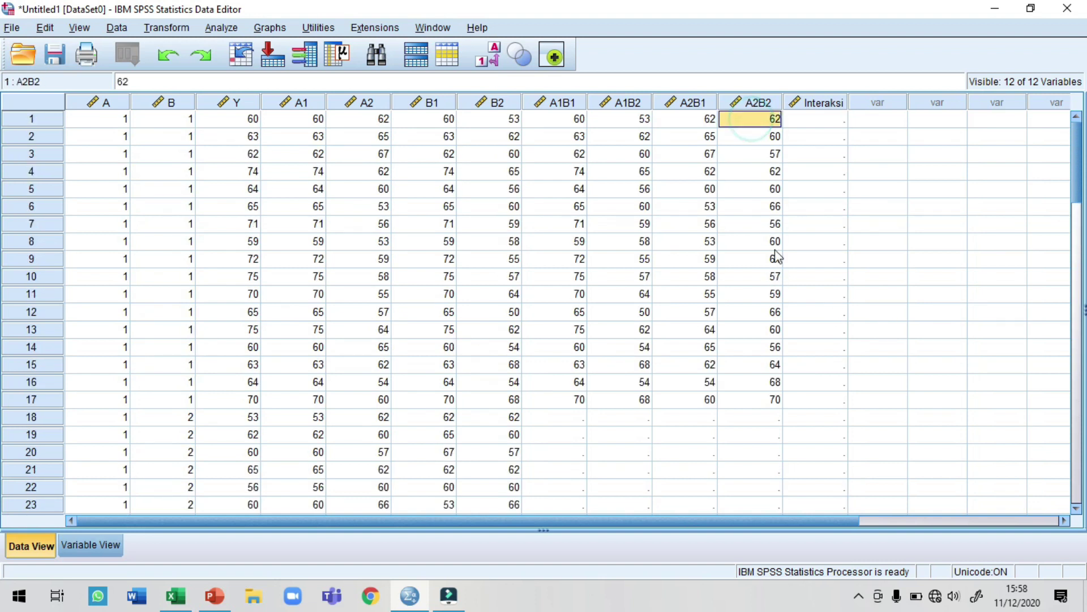
pyautogui.keyDown('shift'); pyautogui.click(759, 399); pyautogui.keyUp('shift')
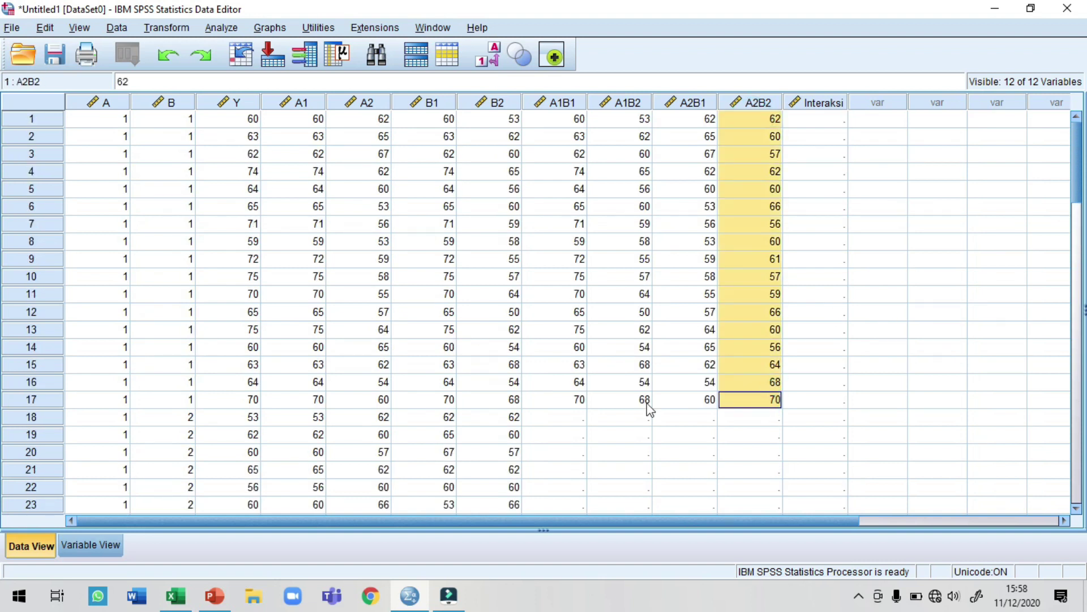
pyautogui.scroll(-1, 208, 416)
pyautogui.scroll(-13, 208, 416)
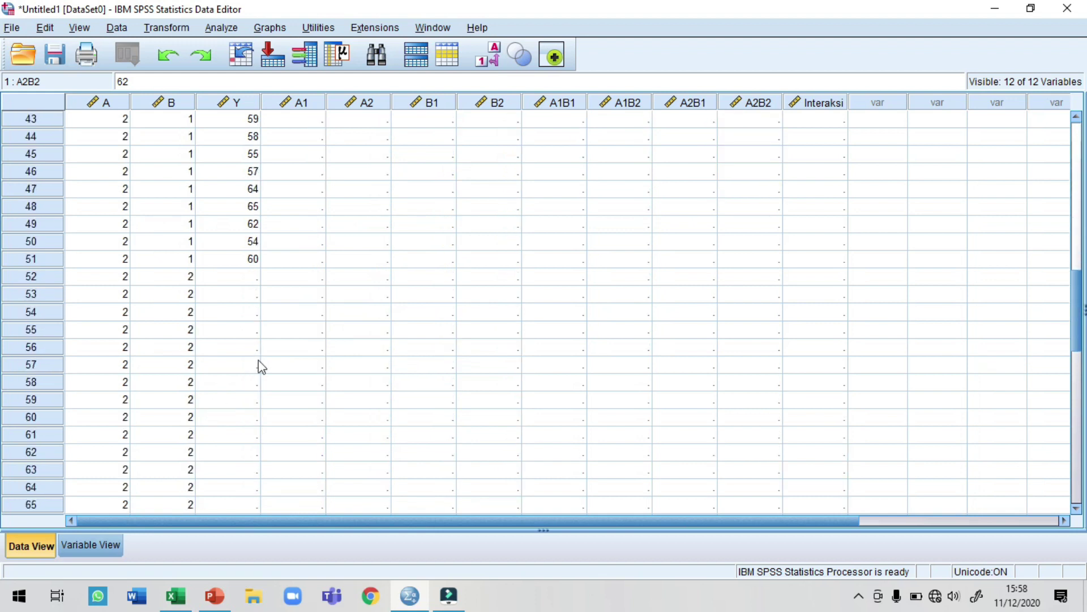
pyautogui.click(250, 277)
pyautogui.hotkey('ctrl', 'v')
pyautogui.scroll(-5, 362, 338)
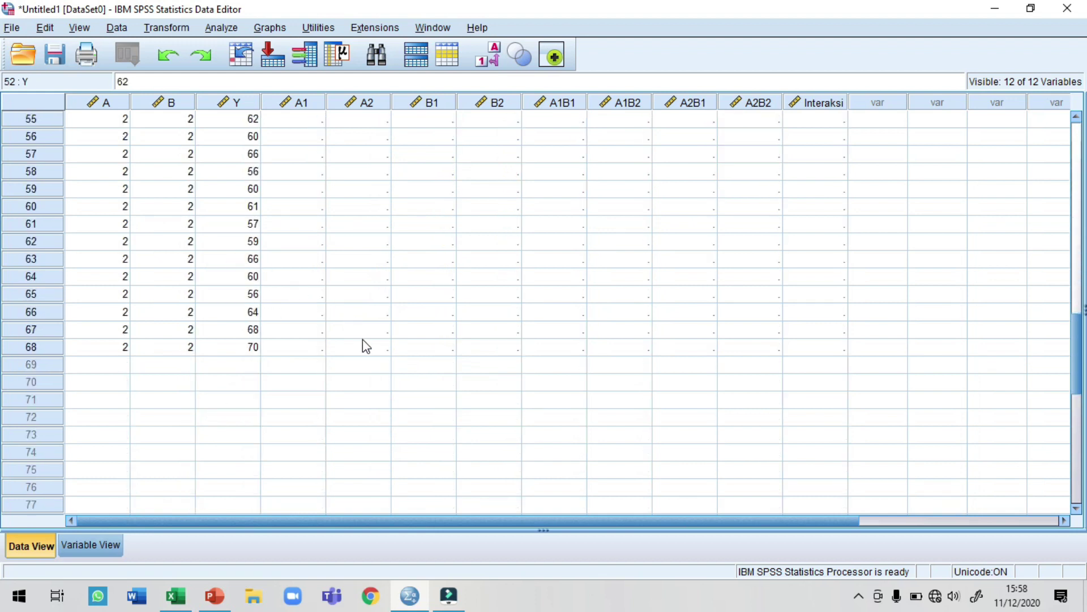
# Review the A and B codes against the Y scores from case 1 to case 68, along with the separate group score columns.
pyautogui.scroll(19, 363, 339)
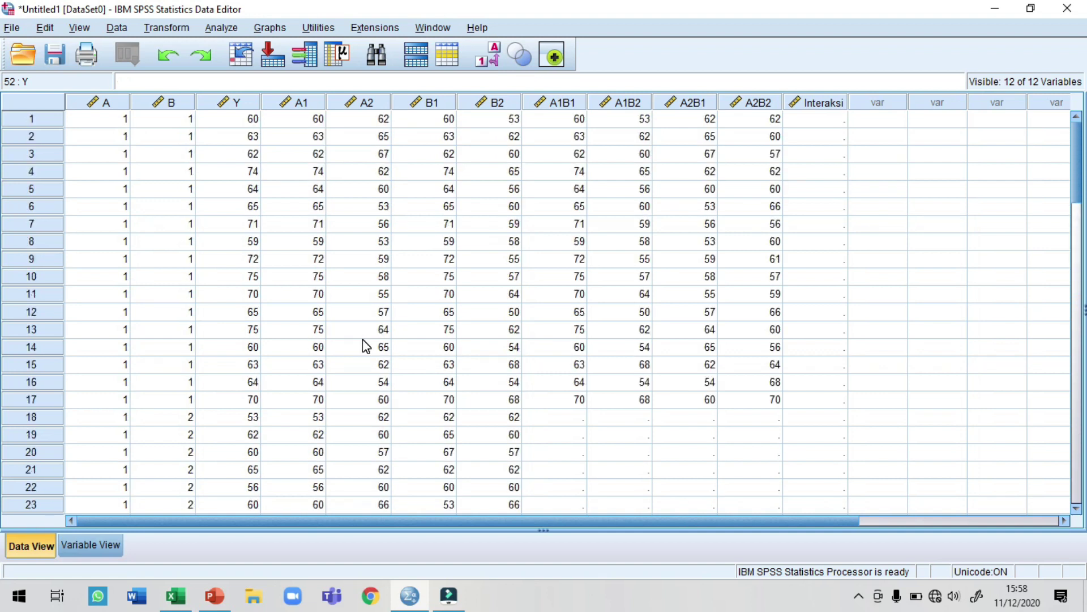
pyautogui.scroll(-4, 366, 346)
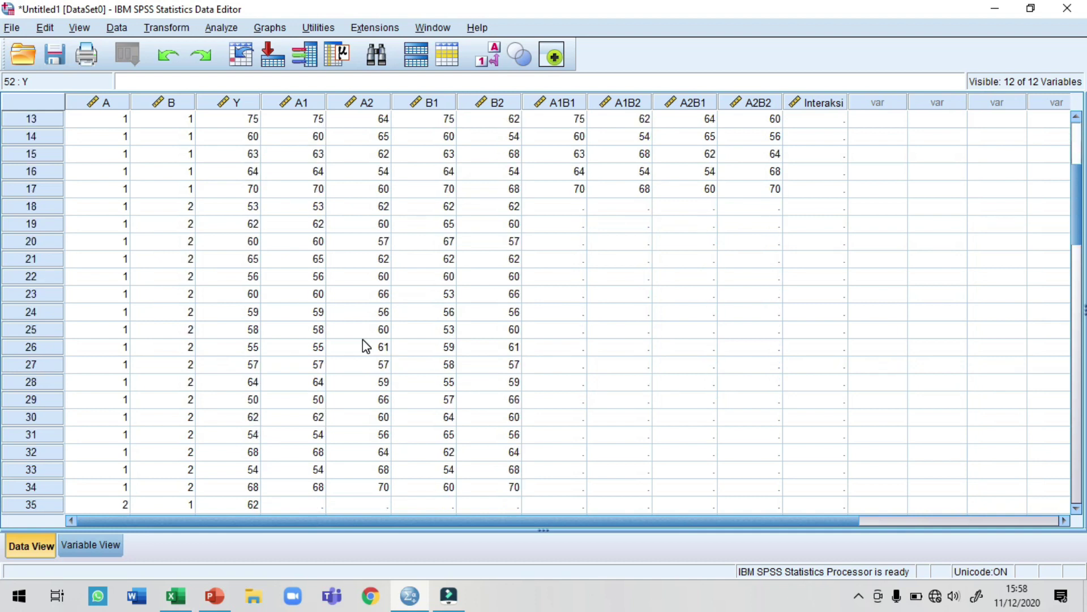
pyautogui.scroll(4, 366, 346)
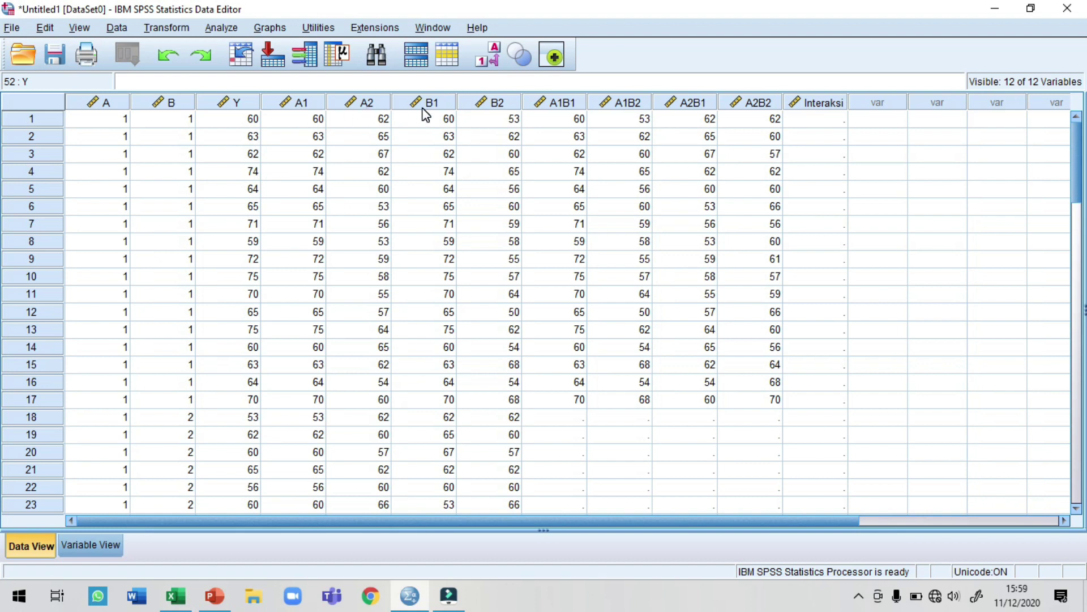
pyautogui.scroll(-5, 512, 126)
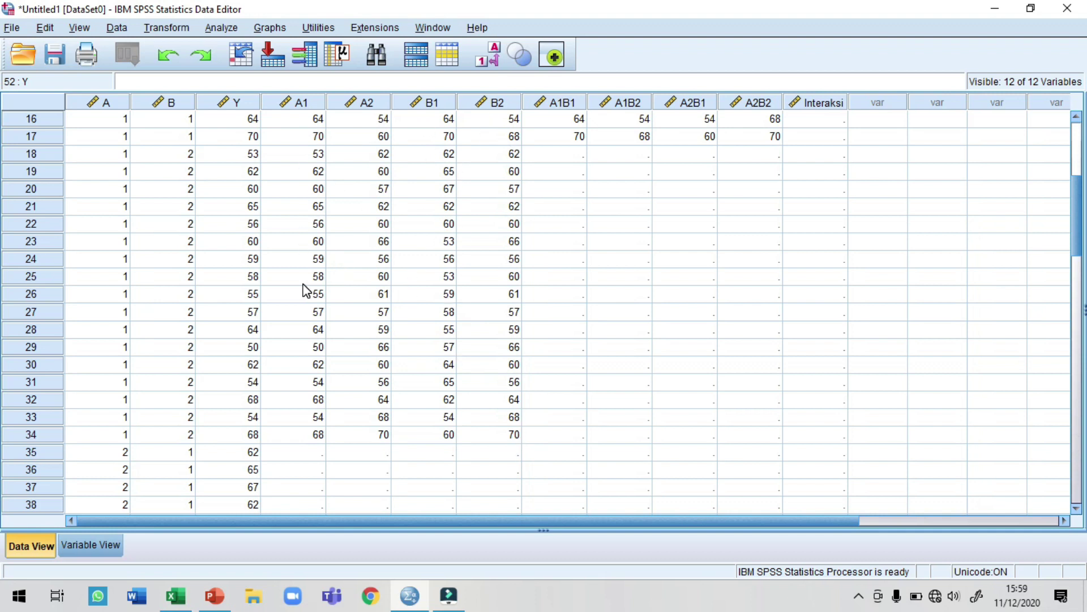
pyautogui.scroll(2, 226, 165)
pyautogui.scroll(3, 230, 166)
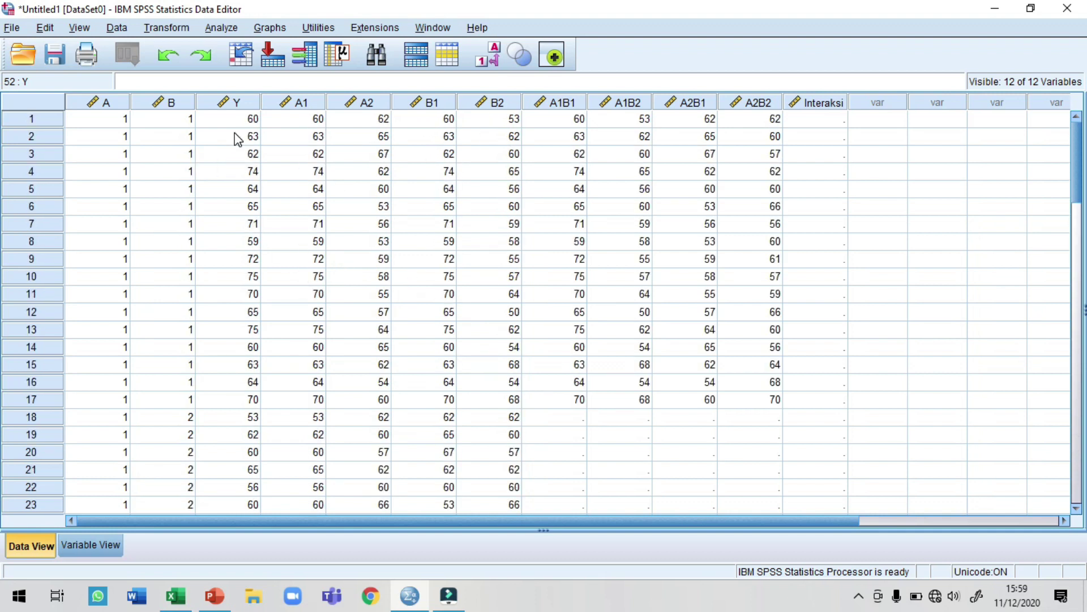
pyautogui.scroll(-7, 239, 133)
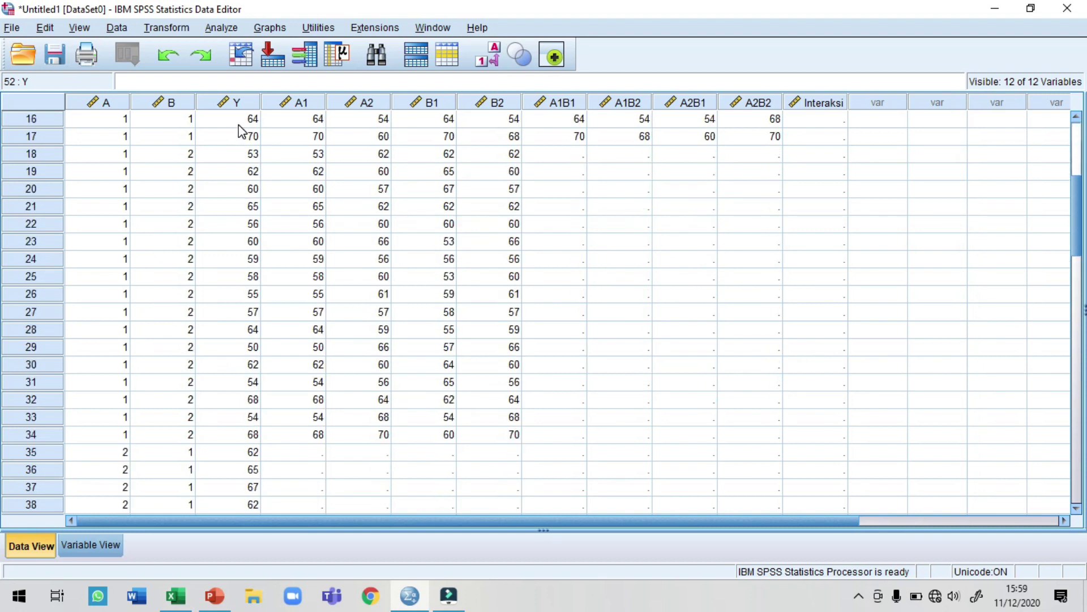
pyautogui.scroll(-10, 247, 156)
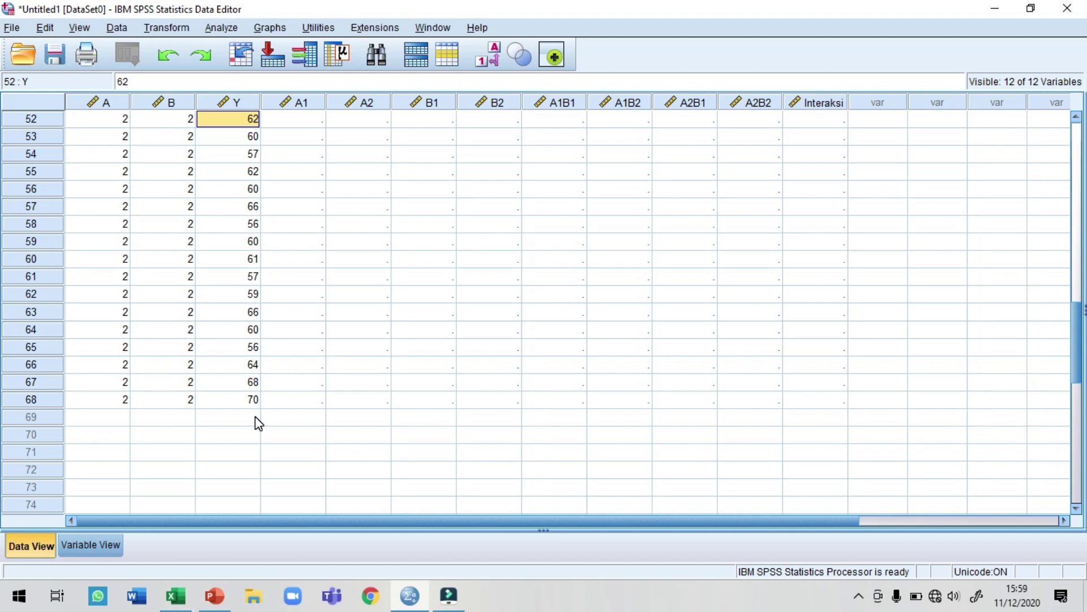
pyautogui.scroll(17, 259, 424)
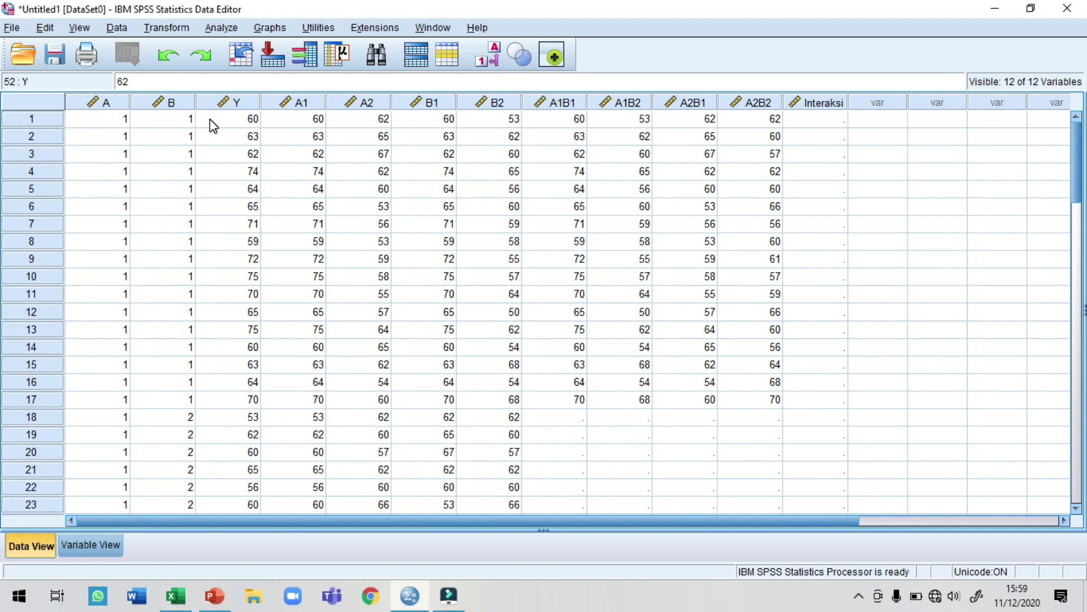
pyautogui.scroll(-6, 213, 135)
pyautogui.scroll(-5, 213, 134)
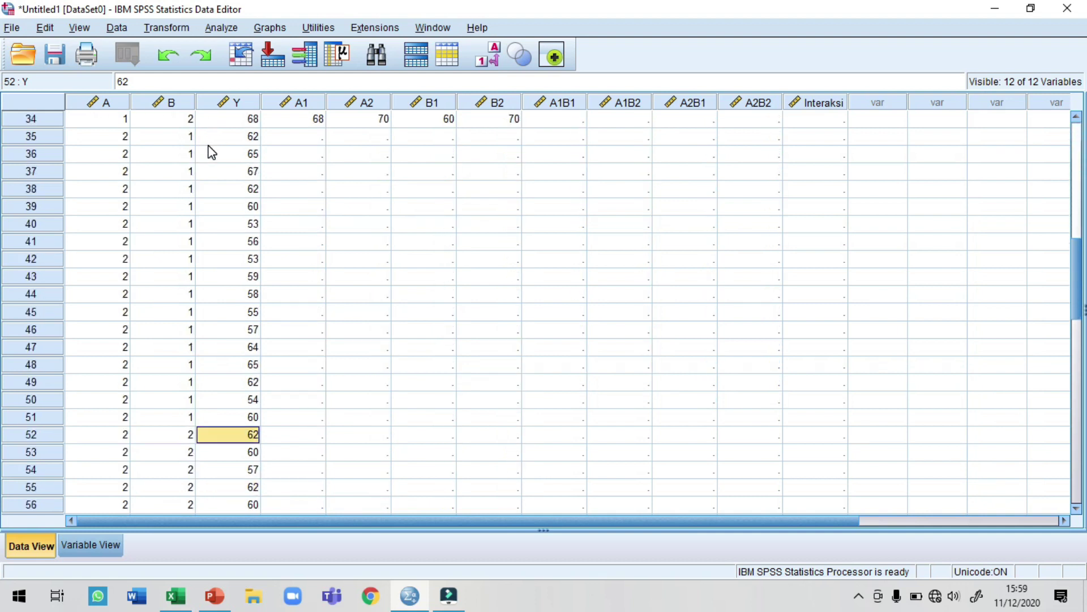
pyautogui.scroll(-6, 211, 152)
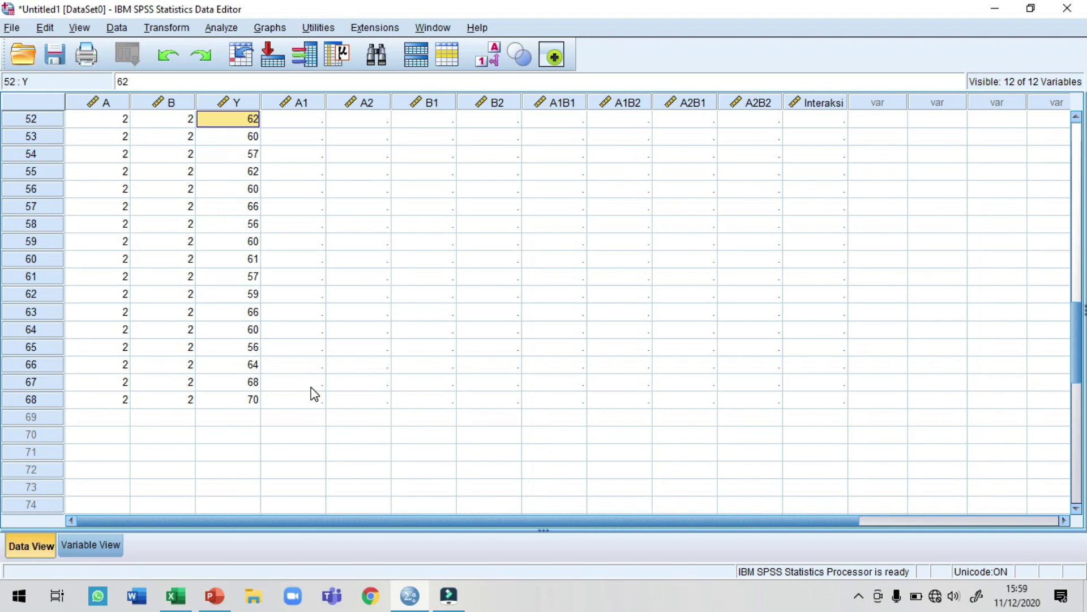
pyautogui.scroll(16, 389, 373)
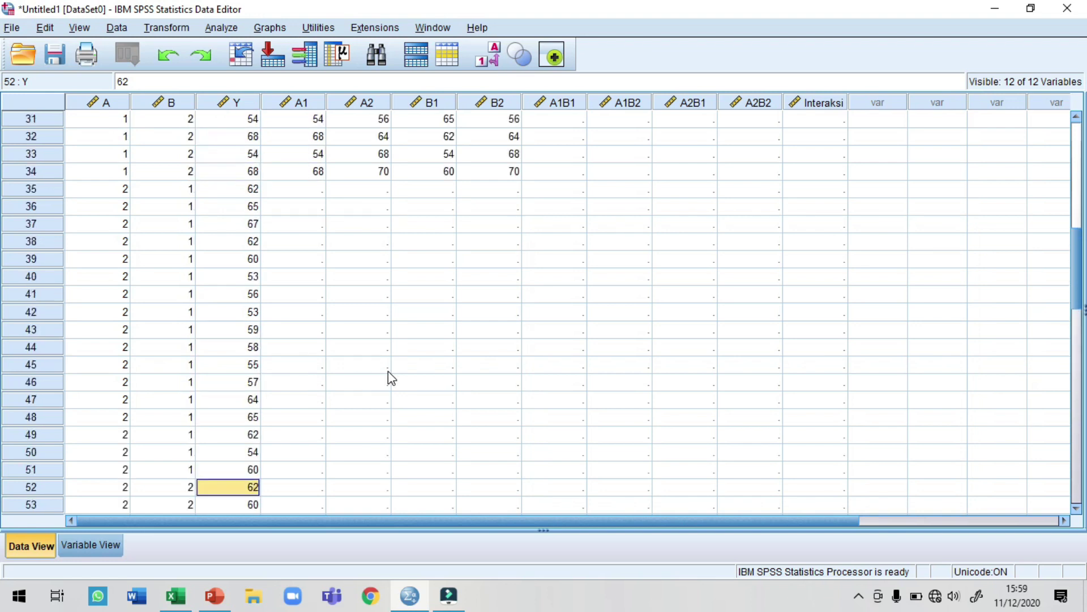
pyautogui.scroll(1, 389, 376)
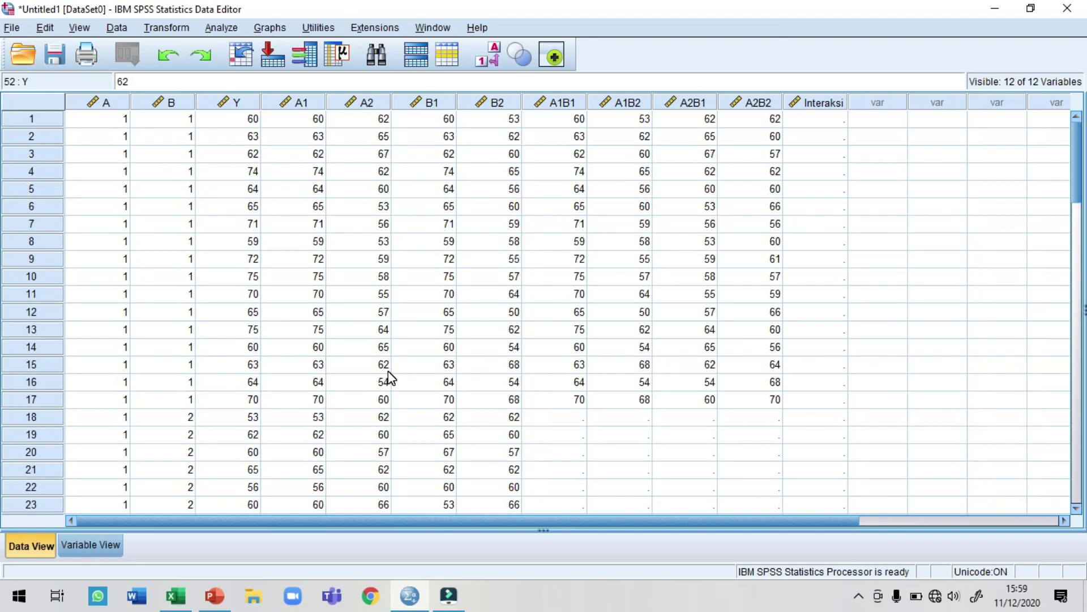